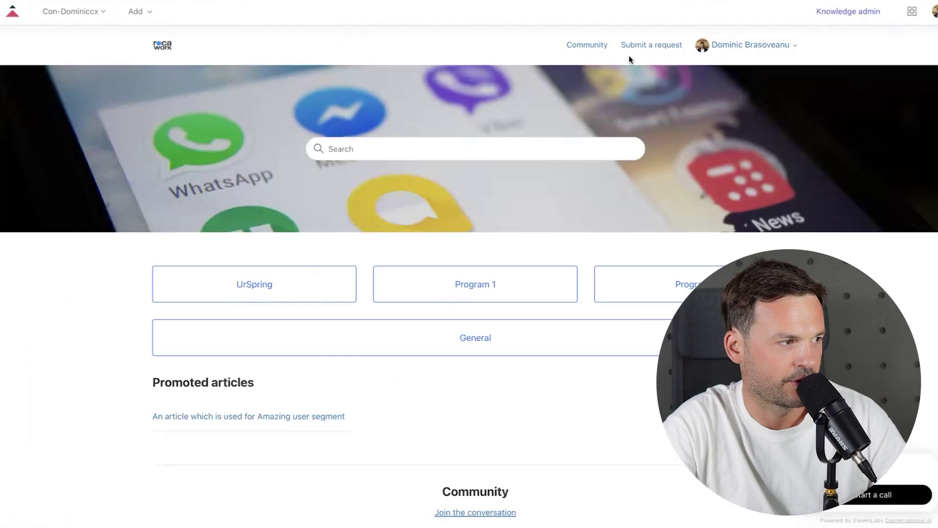
# - Add a new procedure and name it 'Cancelling a Credit Card Request'
pyautogui.click(133, 14)
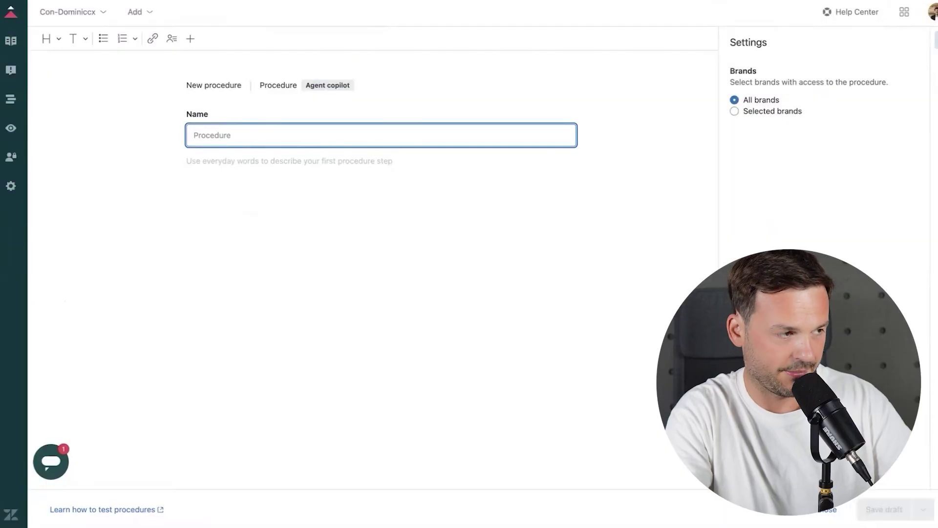
pyautogui.write('Cancelling a Credit Card Request')
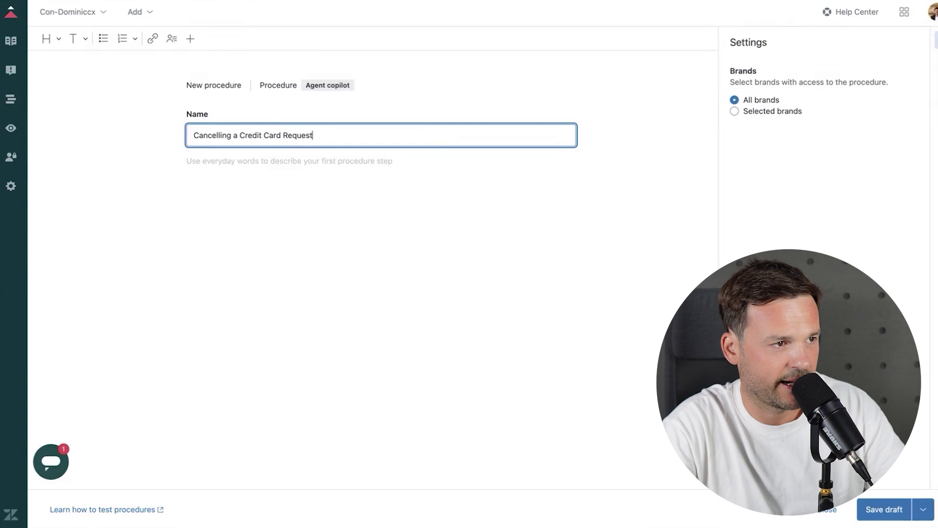
# - Paste the seven cancellation steps into the body and delete the markdown lines and agent-instructions paragraph
pyautogui.click(312, 250)
pyautogui.hotkey('ctrl', 'v')
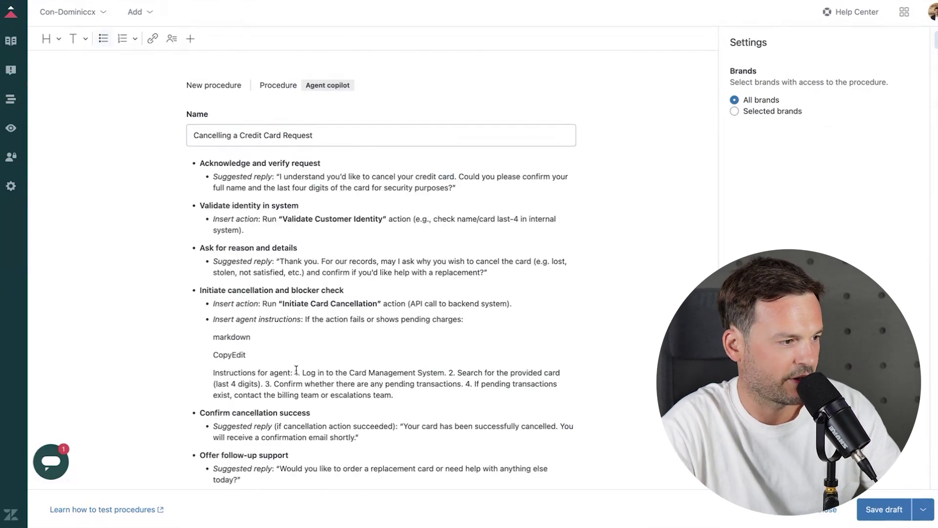
pyautogui.press('BackSpace')
pyautogui.press('BackSpace')
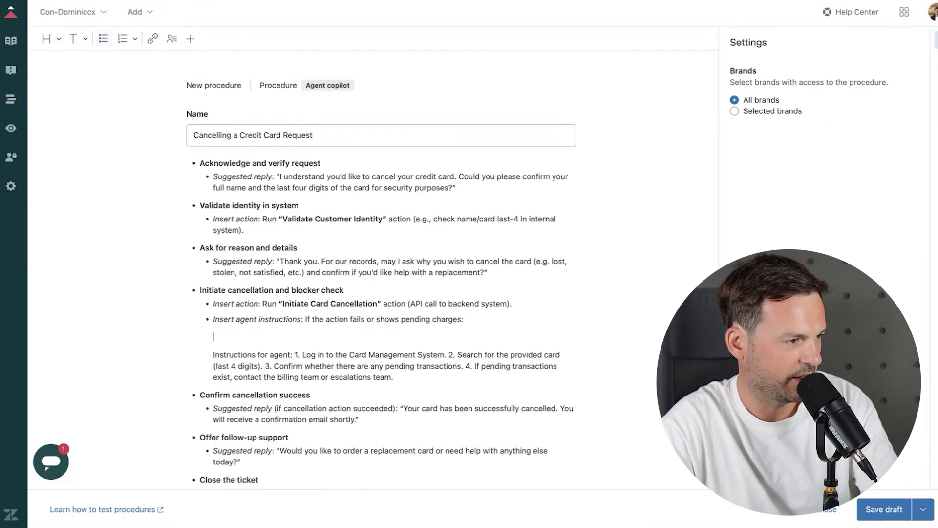
pyautogui.moveTo(397, 361); pyautogui.dragTo(219, 333)
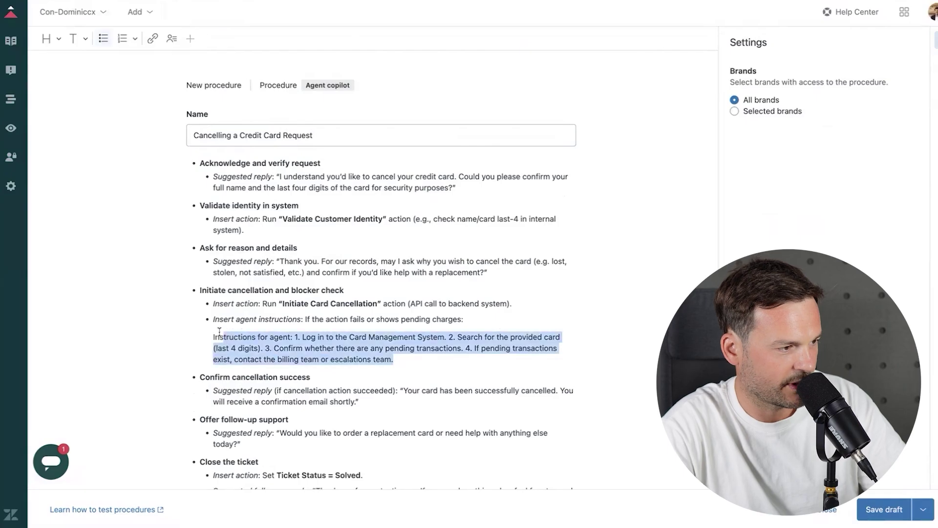
pyautogui.press('BackSpace')
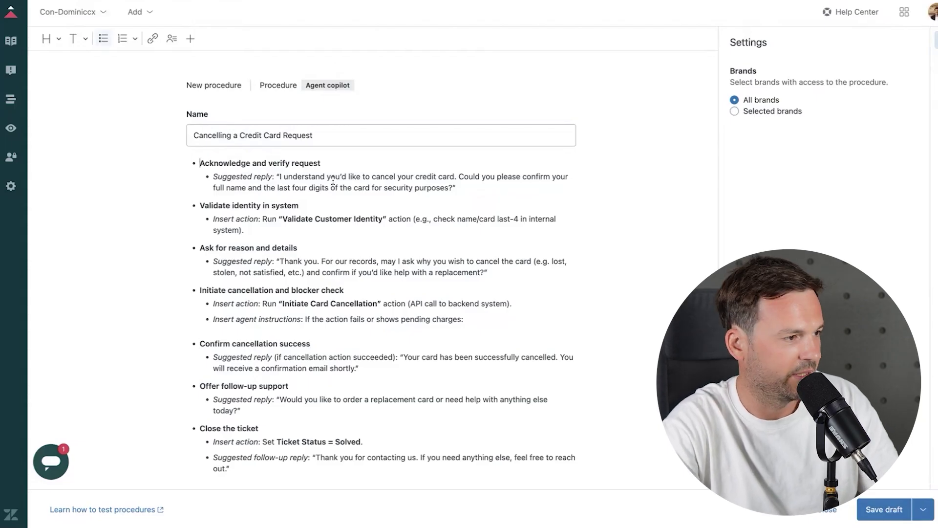
pyautogui.press('Return')
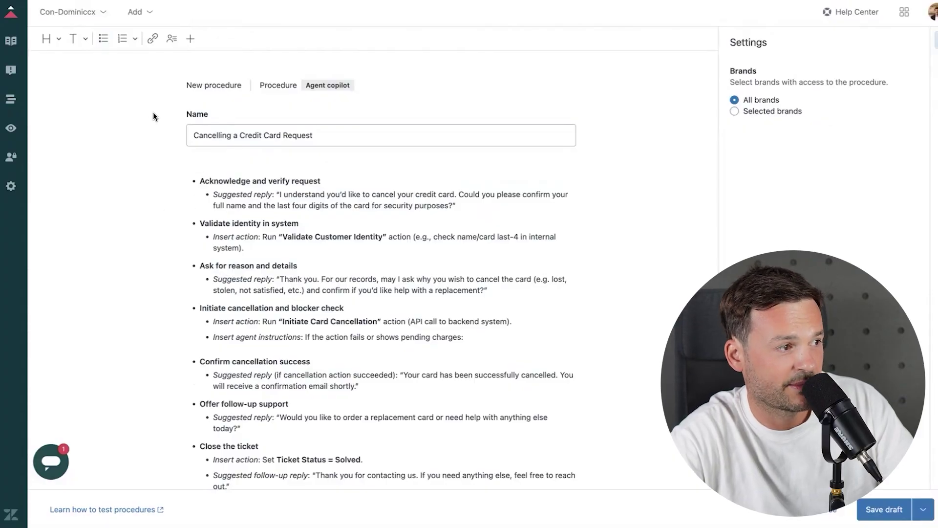
# - Insert an agent instruction block with four checks, from Card Management System login to escalation, one per line
pyautogui.click(171, 39)
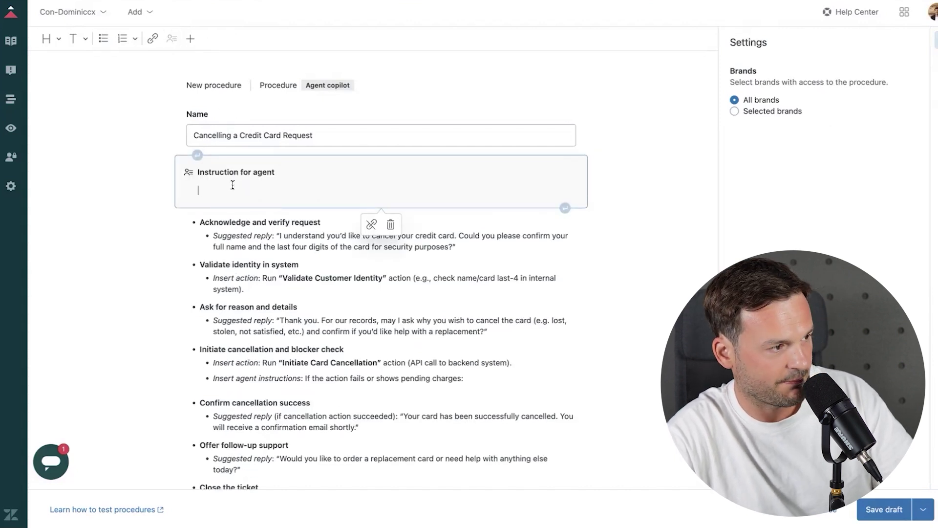
pyautogui.write('Instructions for agent: 1. Log in to the Card Management System. 2. Search for the provided card (last 4 digits). 3. Confirm whether there are any pending transactions. 4. If pending transactions exist, contact the billing team or escalations team.')
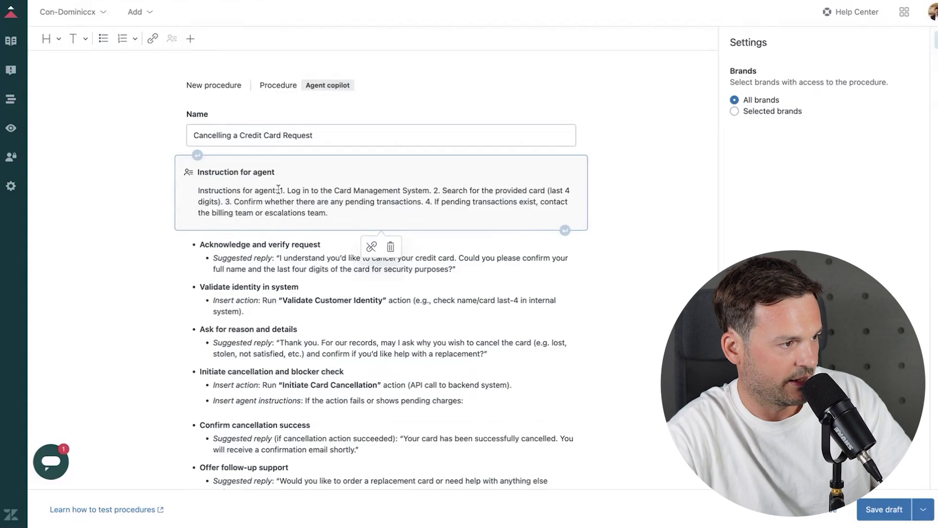
pyautogui.press('BackSpace')
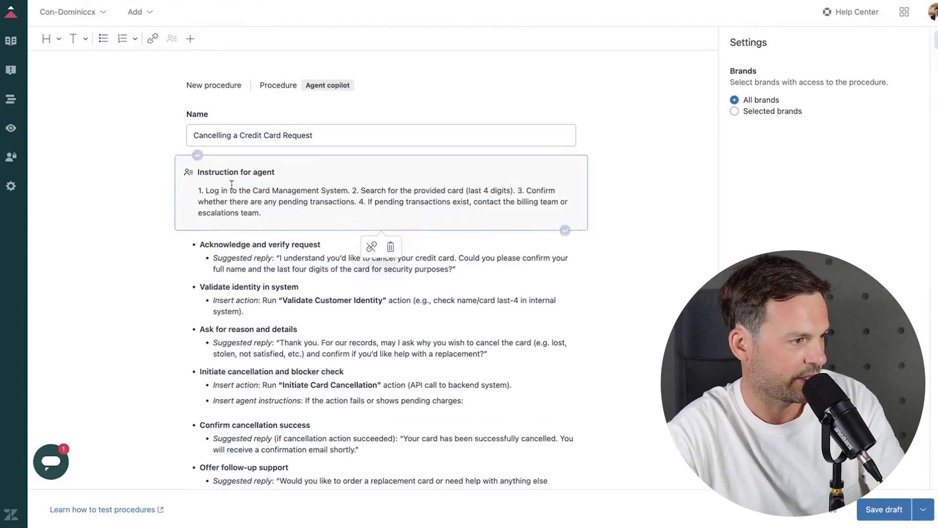
pyautogui.press('Return')
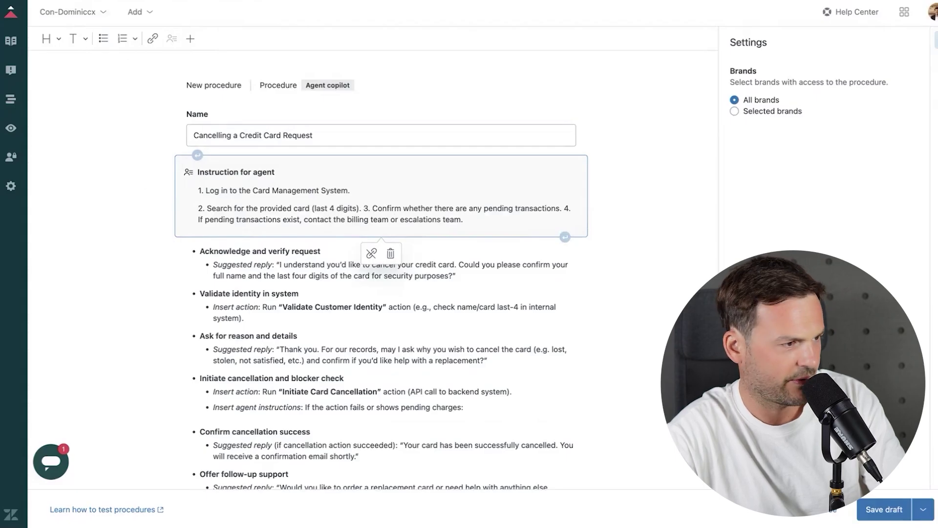
pyautogui.click(362, 208)
pyautogui.press('Return')
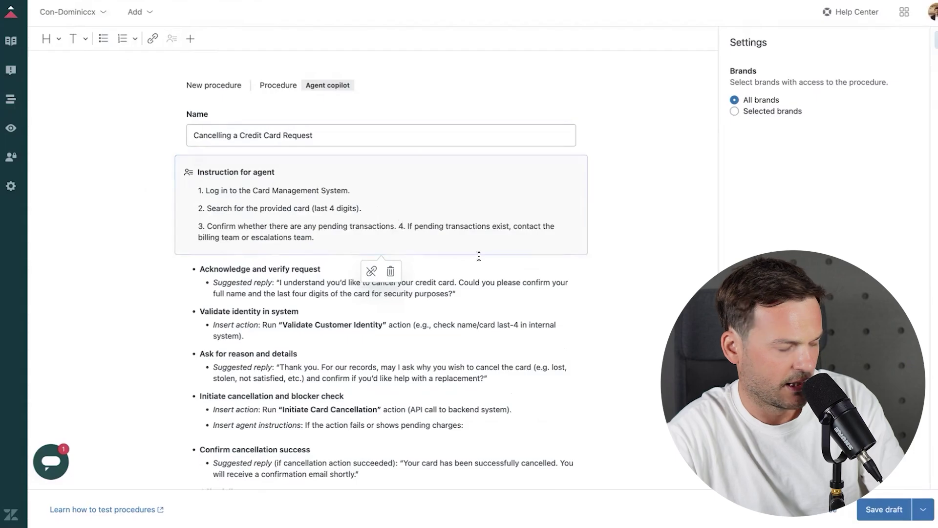
pyautogui.press('Return')
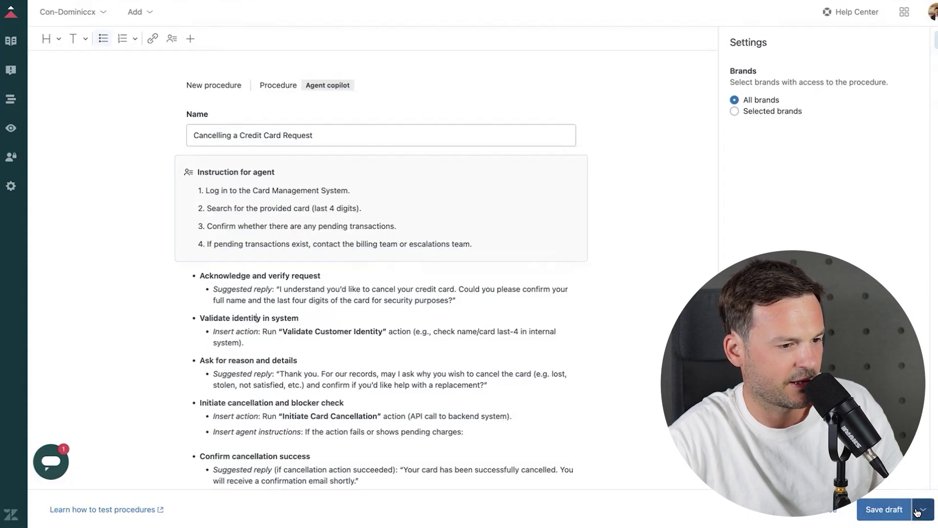
# - Publish the credit card cancellation procedure and return to the knowledge articles list
pyautogui.click(923, 510)
pyautogui.click(874, 479)
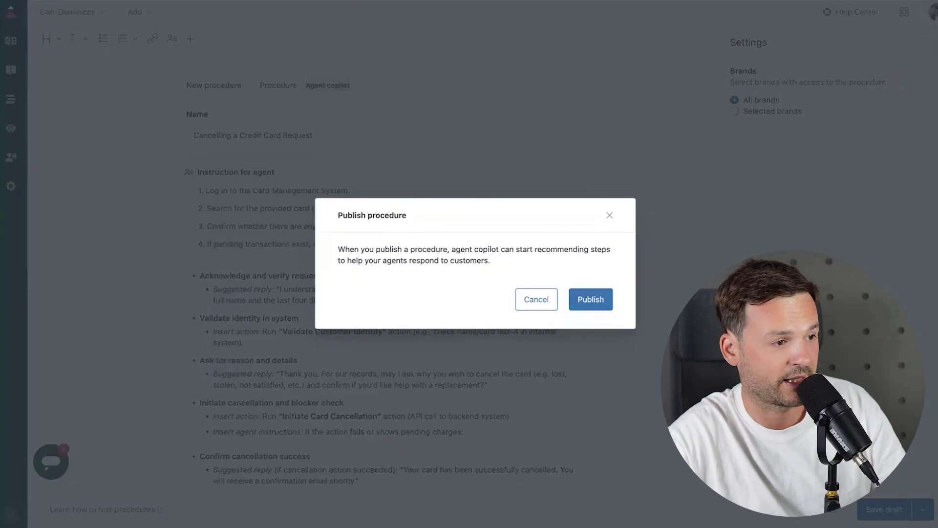
pyautogui.click(590, 299)
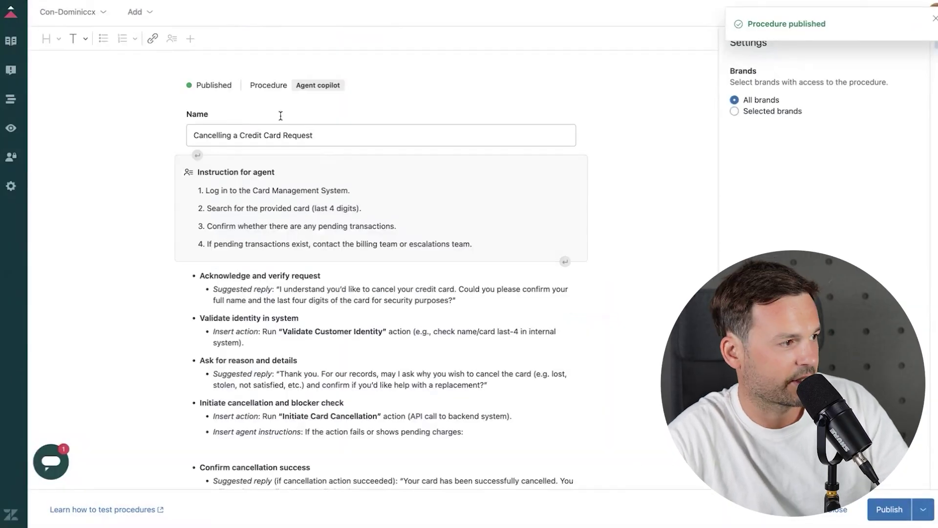
pyautogui.click(11, 41)
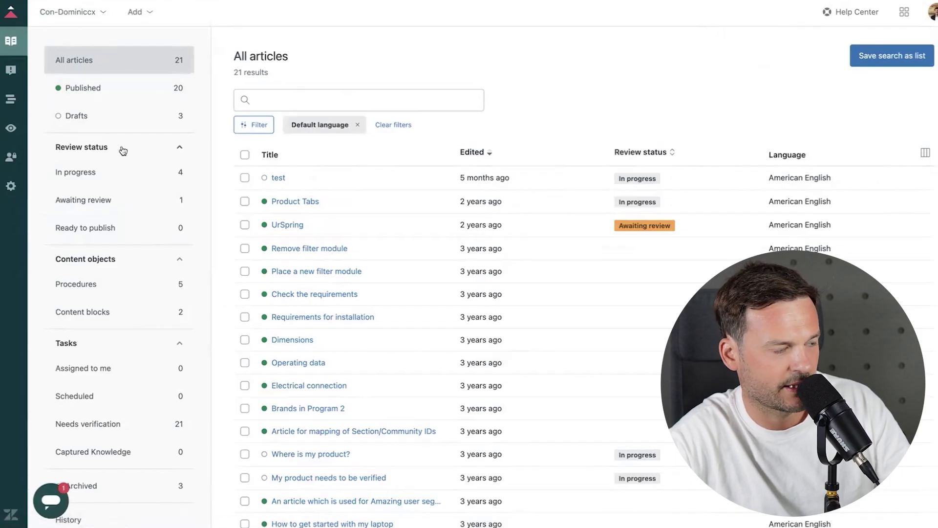
# - Confirm the procedure shows as Published under Procedures, then go to Support's Unassigned Tickets view
pyautogui.click(126, 288)
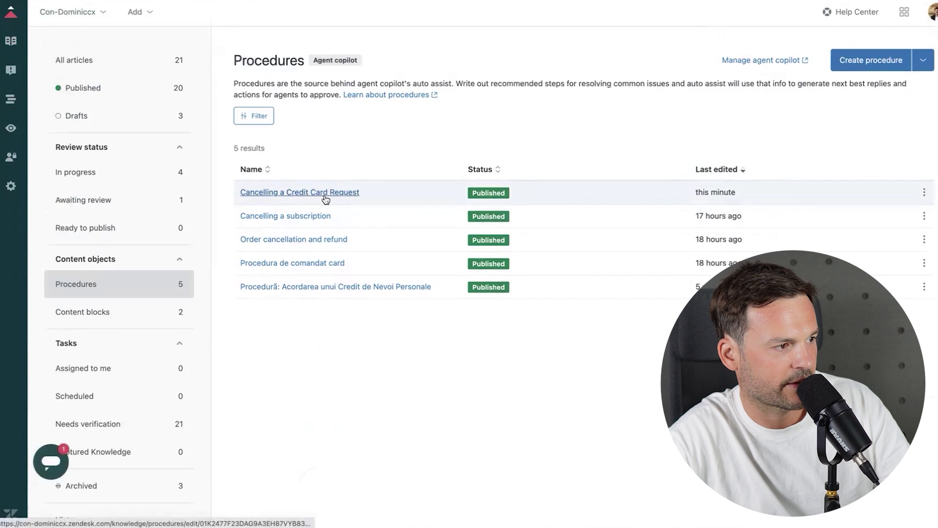
pyautogui.click(22, 53)
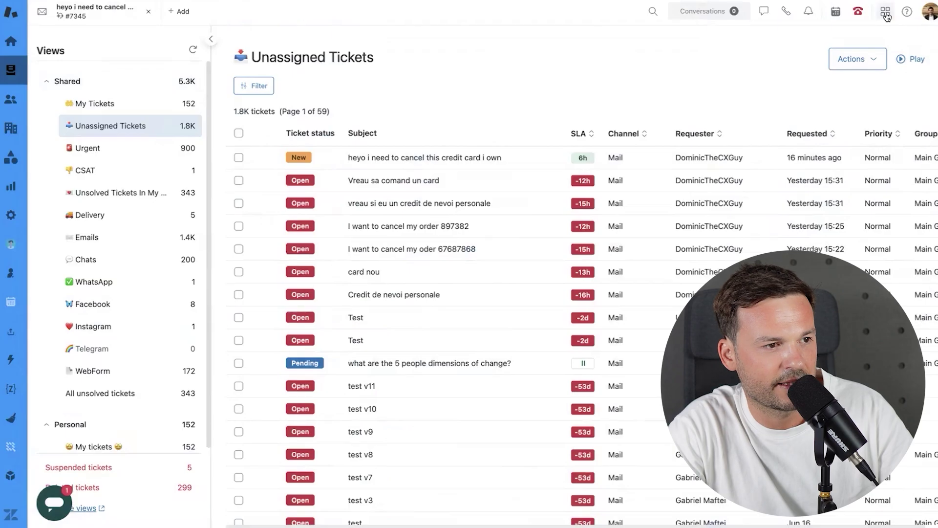
# - Switch to Admin Center and open Objects and rules > Business rules > Triggers
pyautogui.click(885, 14)
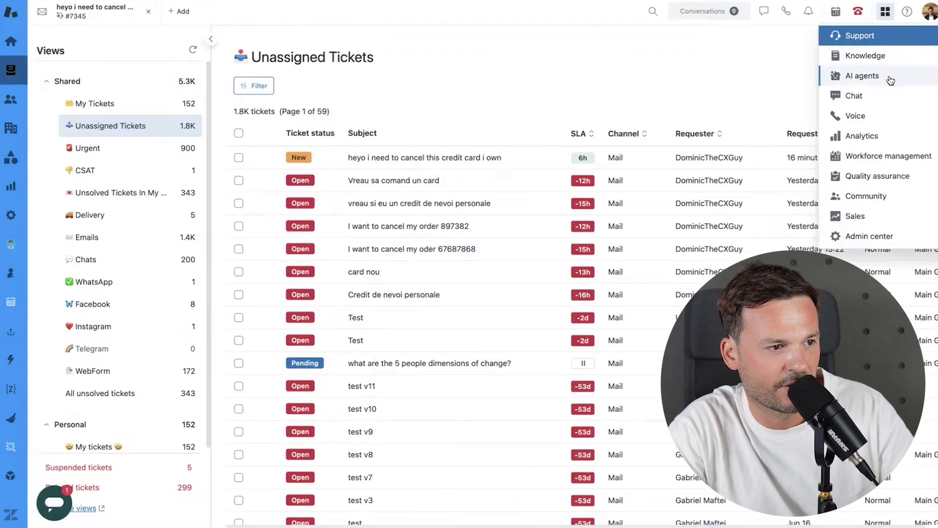
pyautogui.click(869, 237)
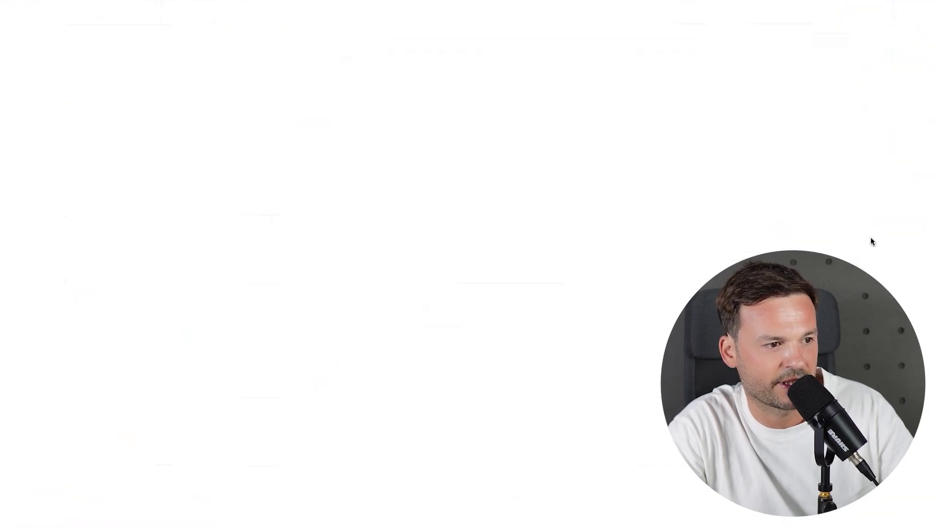
pyautogui.click(76, 303)
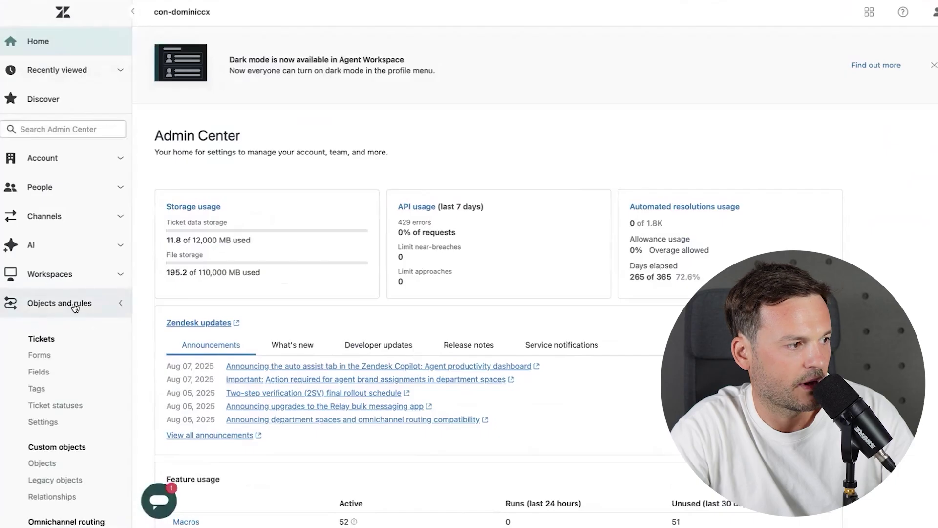
pyautogui.scroll(-3, 71, 328)
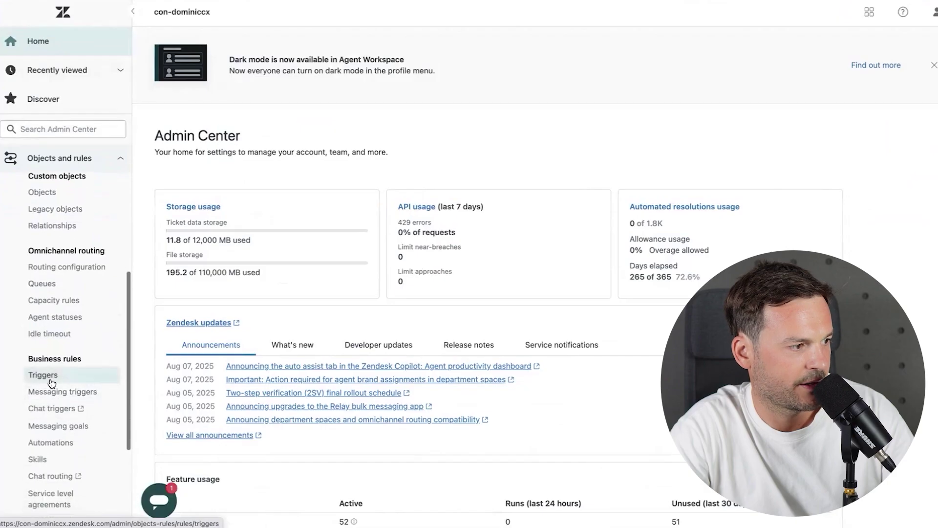
pyautogui.click(43, 376)
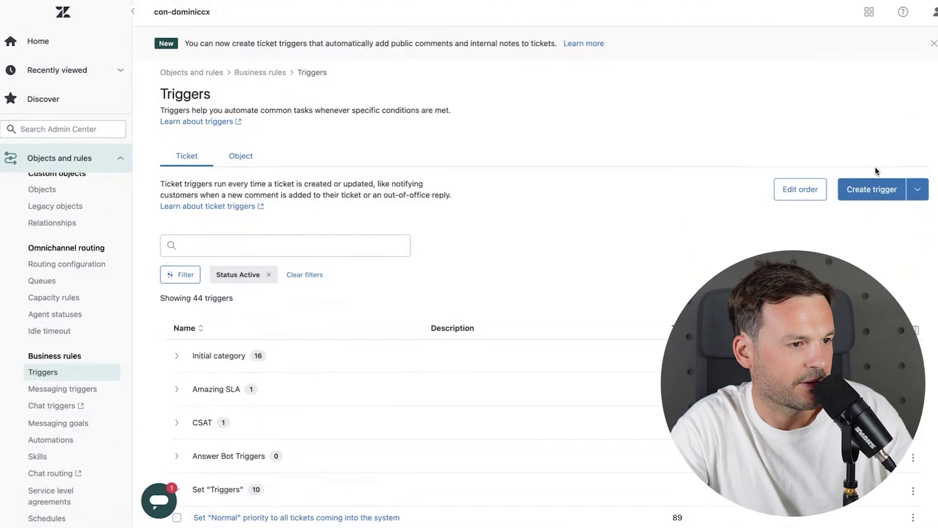
# - Create a new ticket trigger named 'Add "agent_copilot_enabled" to new tickets'
pyautogui.click(872, 193)
pyautogui.click(229, 114)
pyautogui.write('Add "')
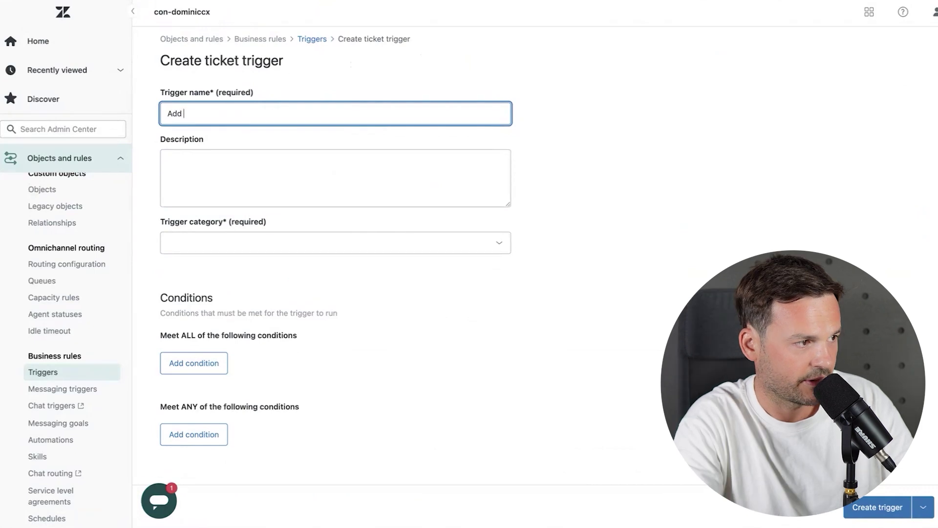
pyautogui.write('agent_copilot_enabled')
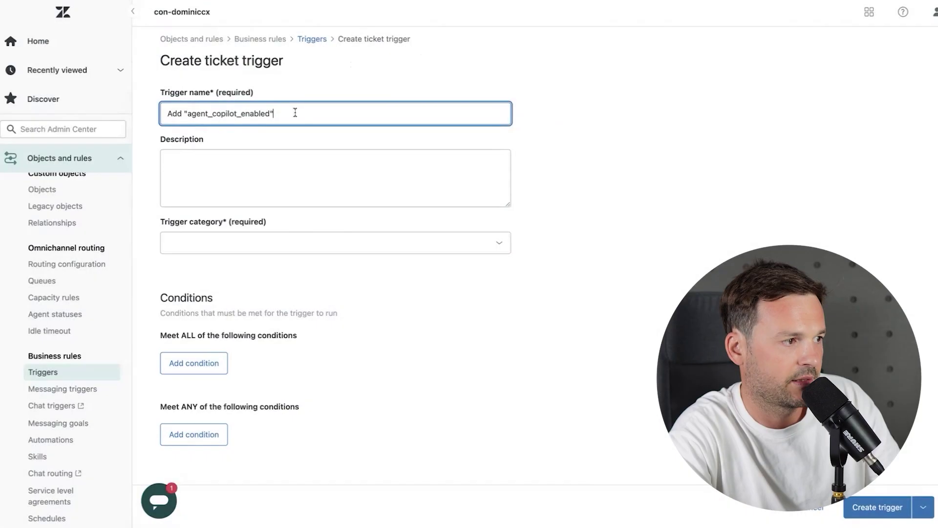
pyautogui.write('to new tickets')
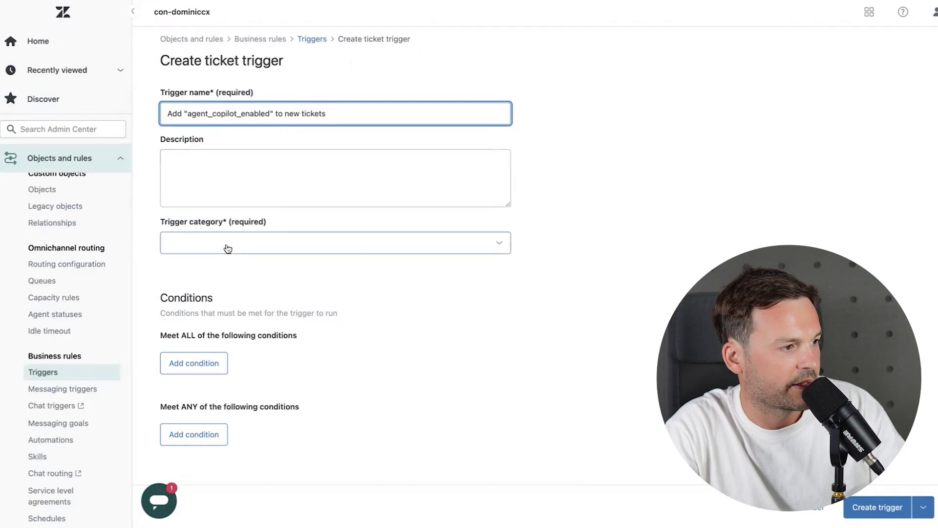
# - File the trigger under Set "Triggers" and add the ALL condition Ticket Is Created
pyautogui.click(228, 249)
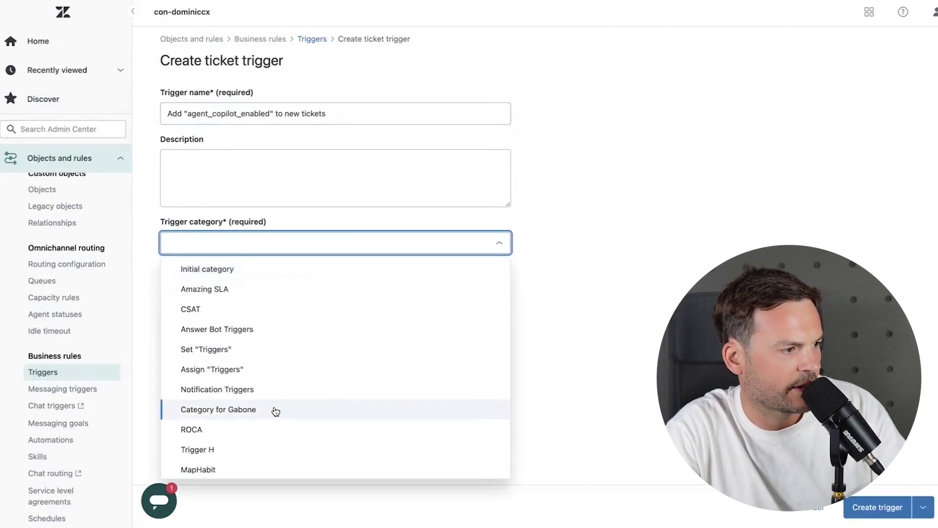
pyautogui.click(254, 350)
pyautogui.scroll(-4, 484, 300)
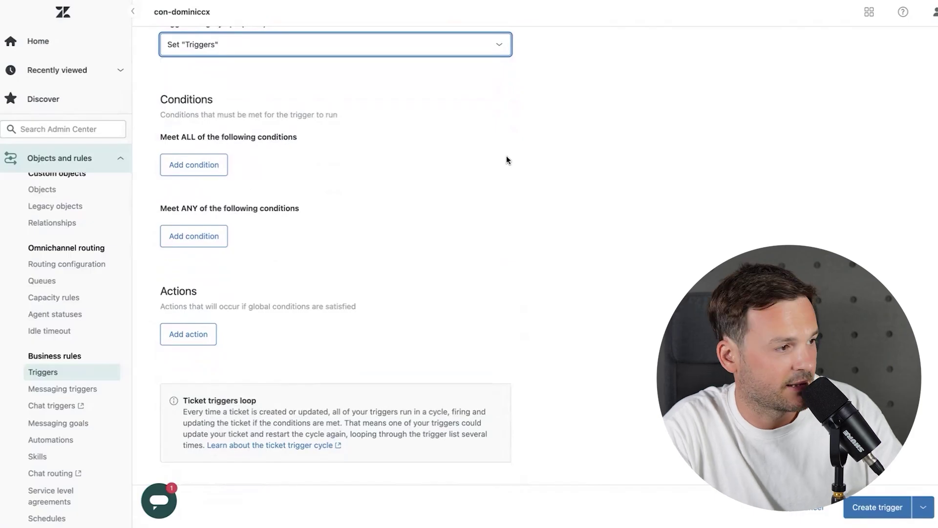
pyautogui.click(207, 166)
pyautogui.click(229, 188)
pyautogui.write('ticket')
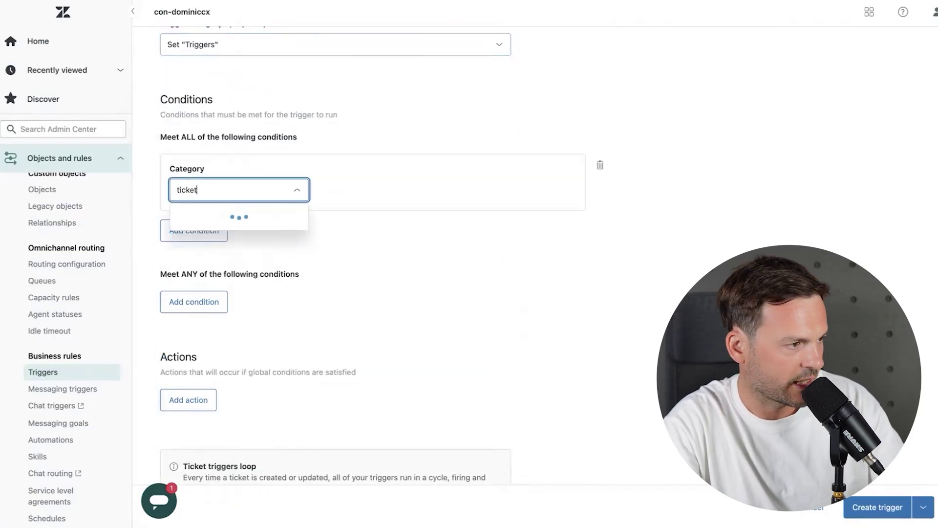
pyautogui.click(230, 217)
pyautogui.click(372, 190)
pyautogui.click(376, 215)
pyautogui.click(489, 195)
pyautogui.click(479, 216)
# - Add a second ALL condition: Tags contains none of the following agent_copilot_enabled
pyautogui.click(188, 237)
pyautogui.click(260, 255)
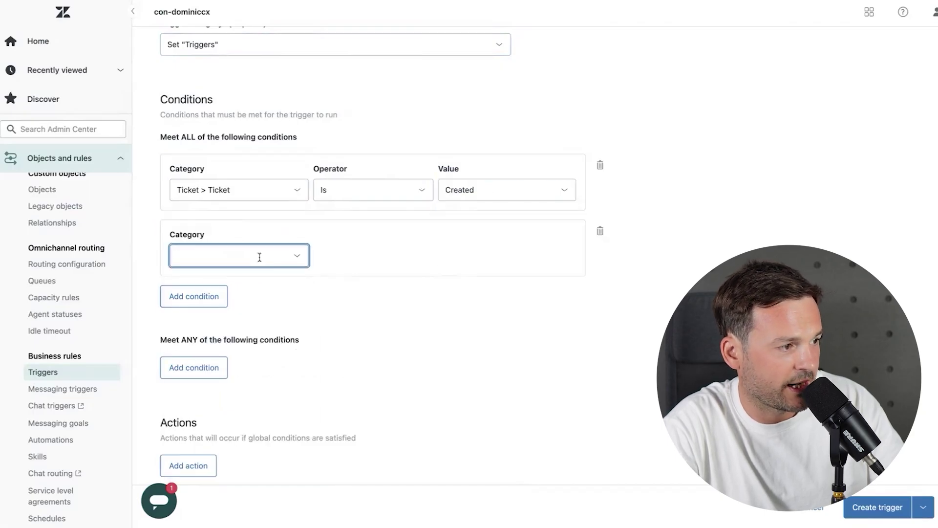
pyautogui.write('tag')
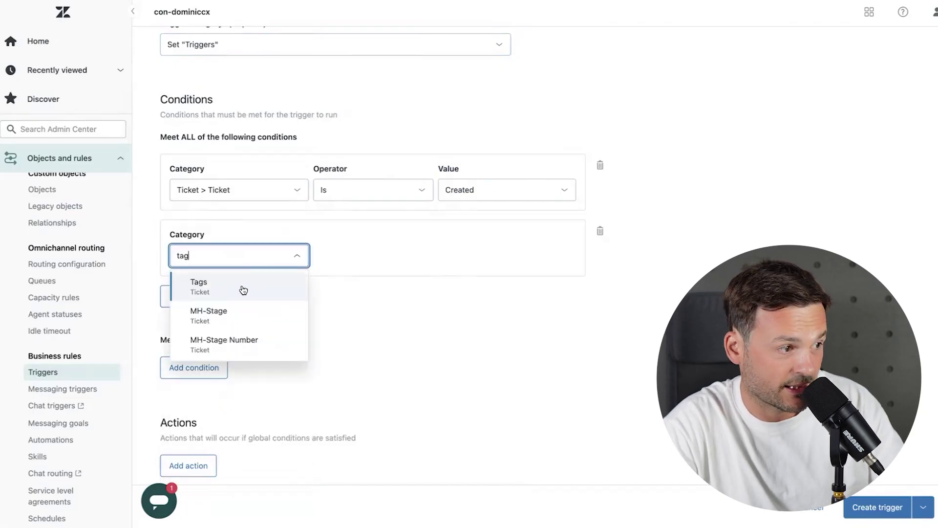
pyautogui.click(243, 289)
pyautogui.click(383, 254)
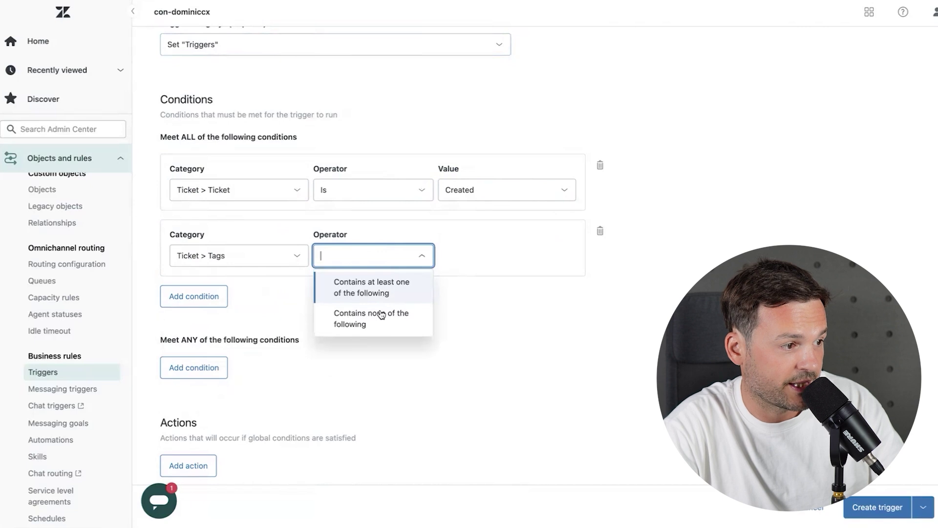
pyautogui.click(392, 326)
pyautogui.write('agent_copilot_enabled')
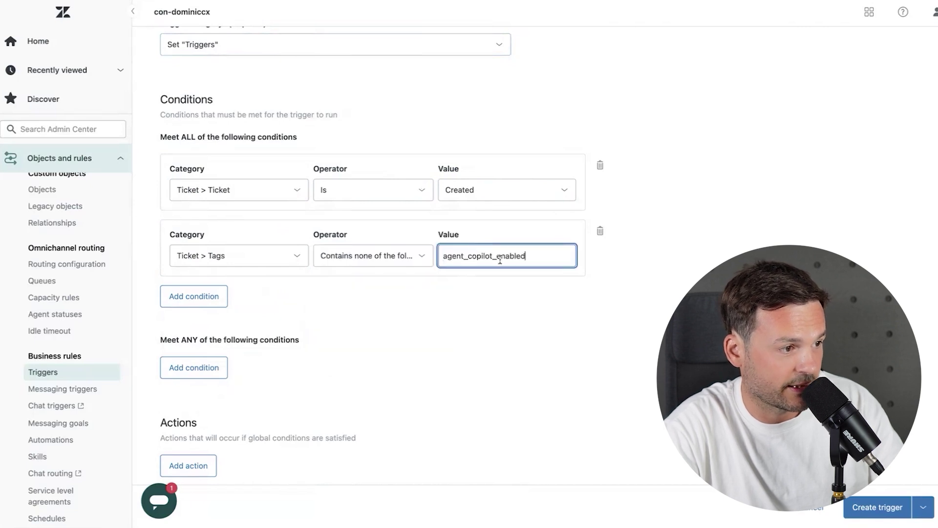
pyautogui.press('Return')
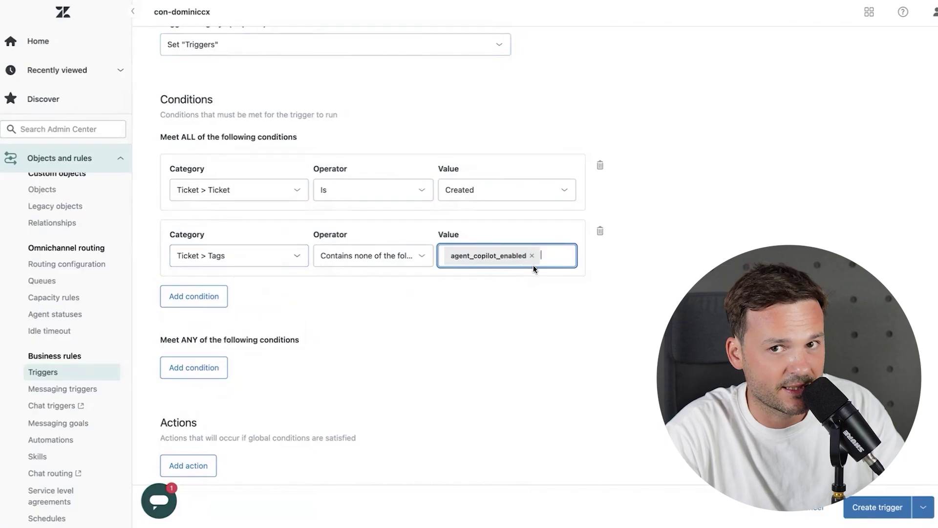
pyautogui.scroll(-1, 411, 338)
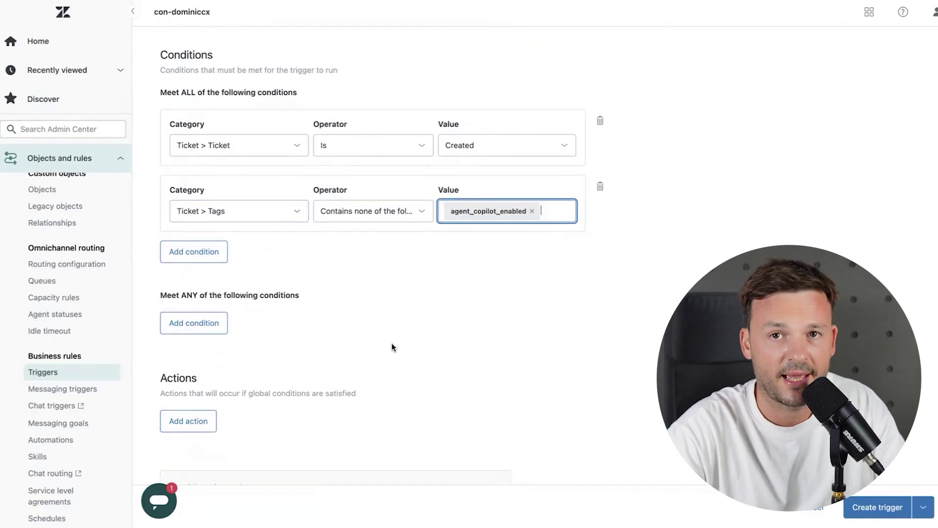
pyautogui.scroll(-2, 388, 345)
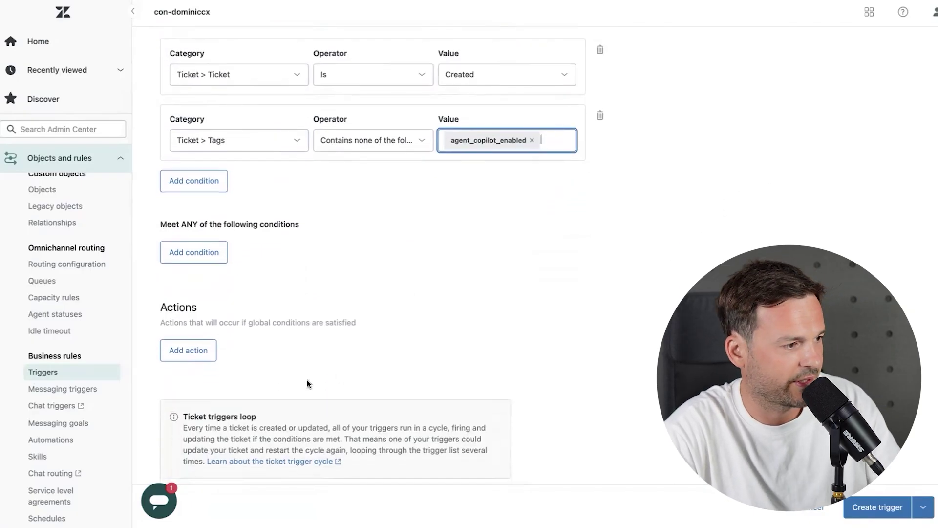
# - Add a Ticket > Add tags action with agent_copilot_enabled and create the trigger
pyautogui.click(187, 337)
pyautogui.click(239, 360)
pyautogui.write('tag')
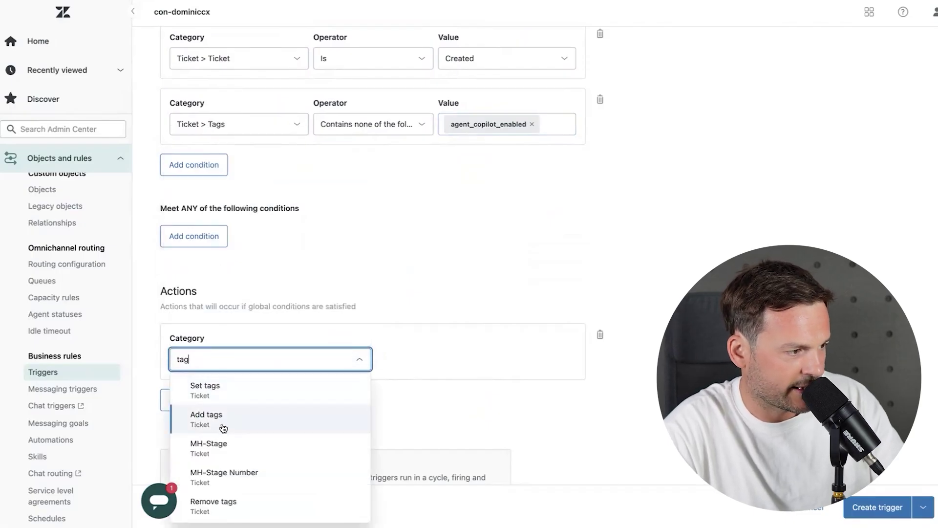
pyautogui.click(225, 425)
pyautogui.click(470, 354)
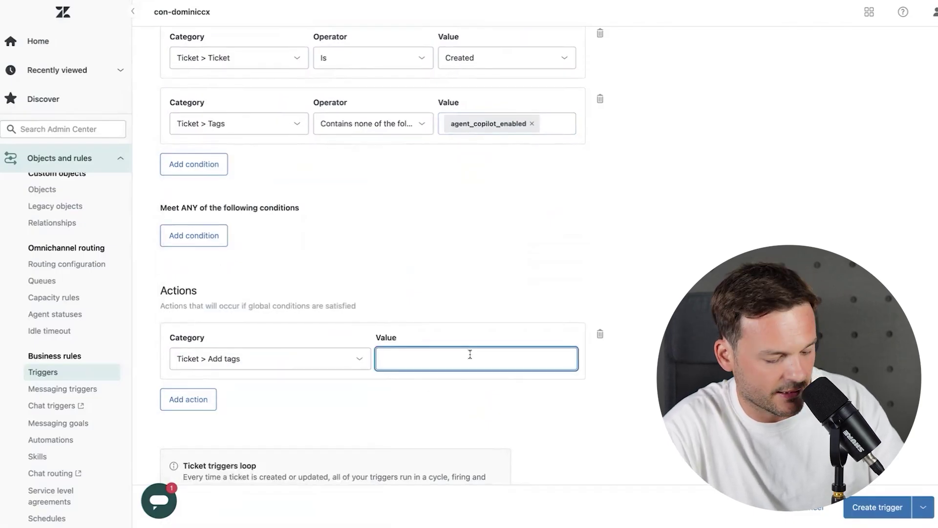
pyautogui.write('agent_copilot_enabled')
pyautogui.press('Return')
pyautogui.click(880, 506)
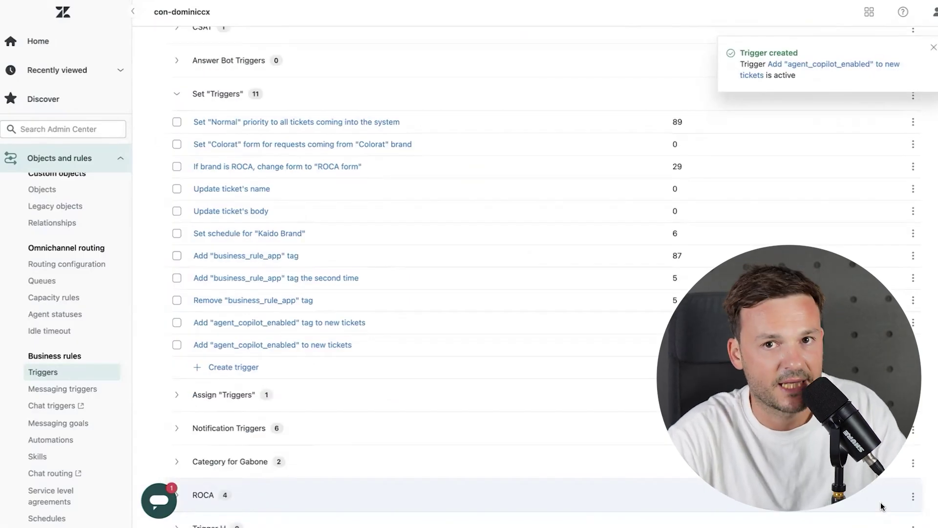
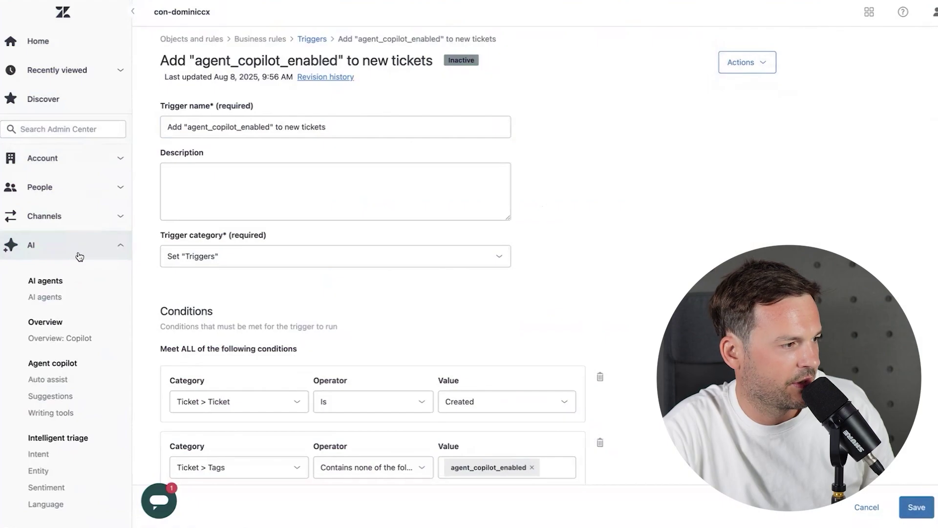
# - Open the Copilot overview page in the AI section of Admin Center
pyautogui.scroll(-2, 79, 256)
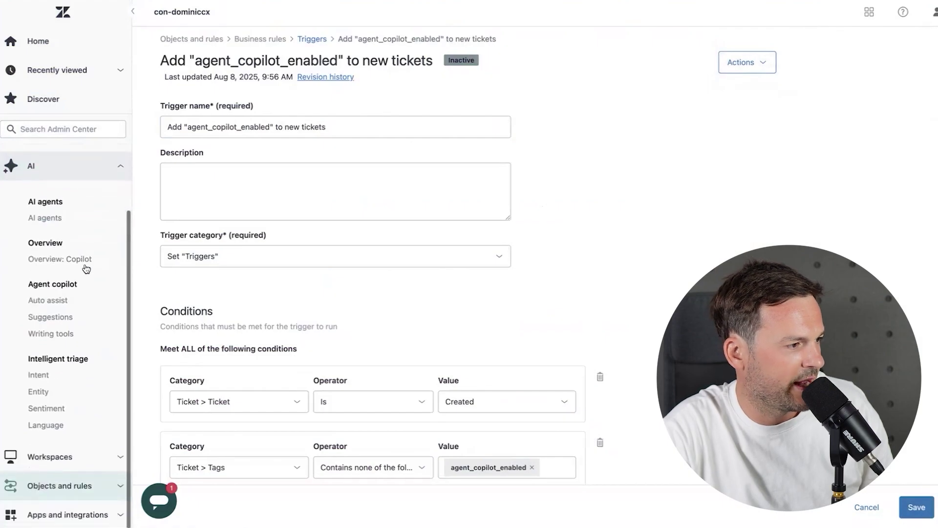
pyautogui.click(70, 266)
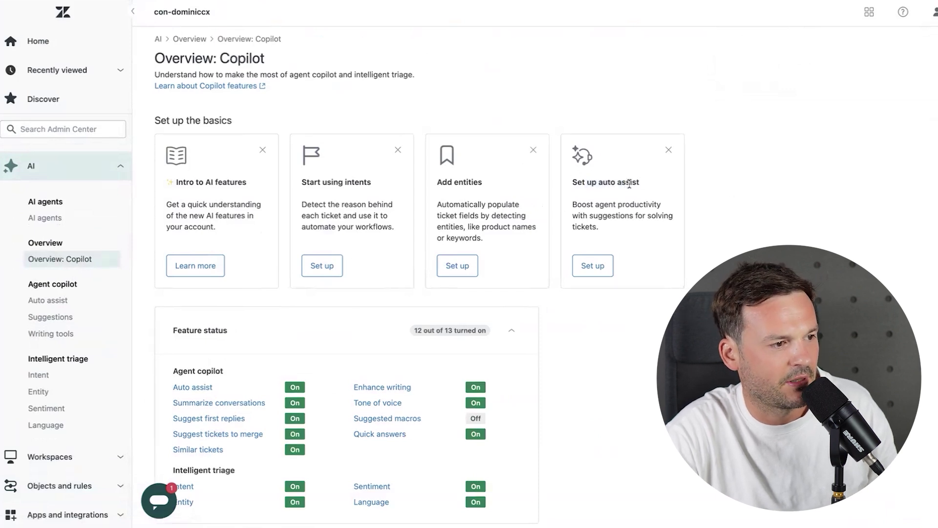
pyautogui.scroll(-2, 426, 354)
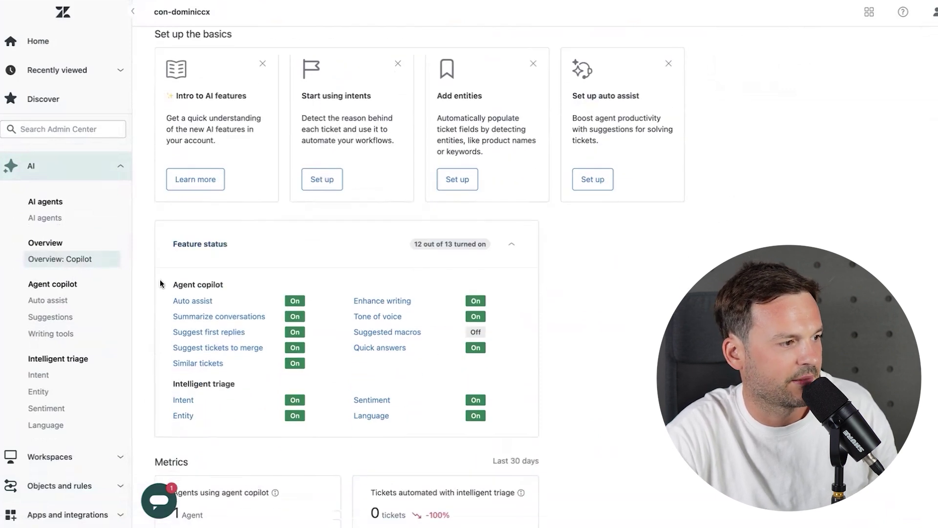
pyautogui.moveTo(161, 284); pyautogui.dragTo(237, 285)
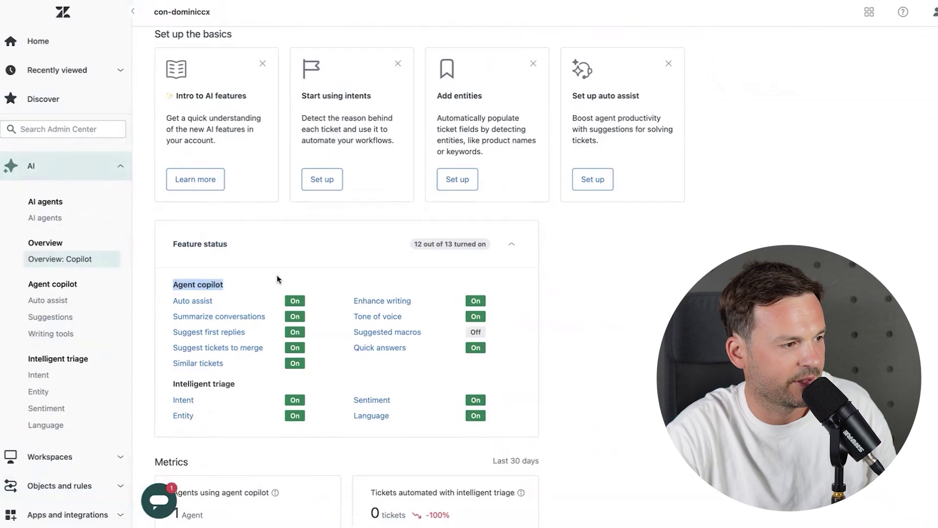
# - Open the Help panel guide for setting up auto assist and read through it
pyautogui.click(601, 179)
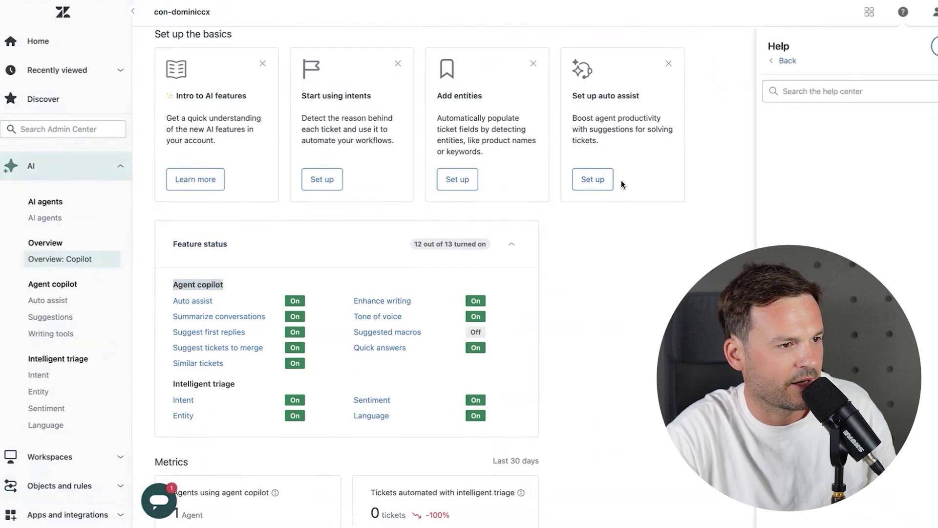
pyautogui.scroll(-3, 827, 272)
pyautogui.scroll(-6, 827, 271)
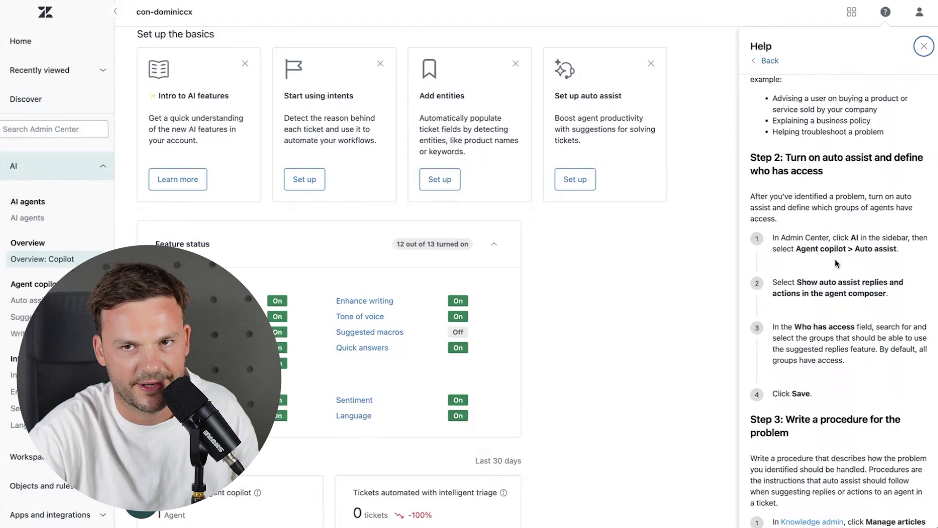
pyautogui.scroll(-4, 838, 269)
pyautogui.scroll(4, 825, 293)
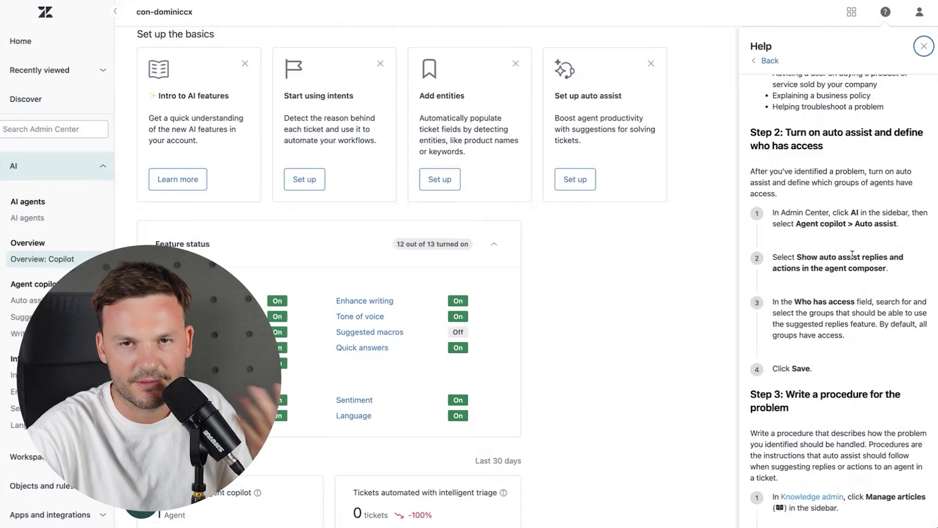
pyautogui.scroll(-1, 469, 230)
pyautogui.tripleClick(163, 244)
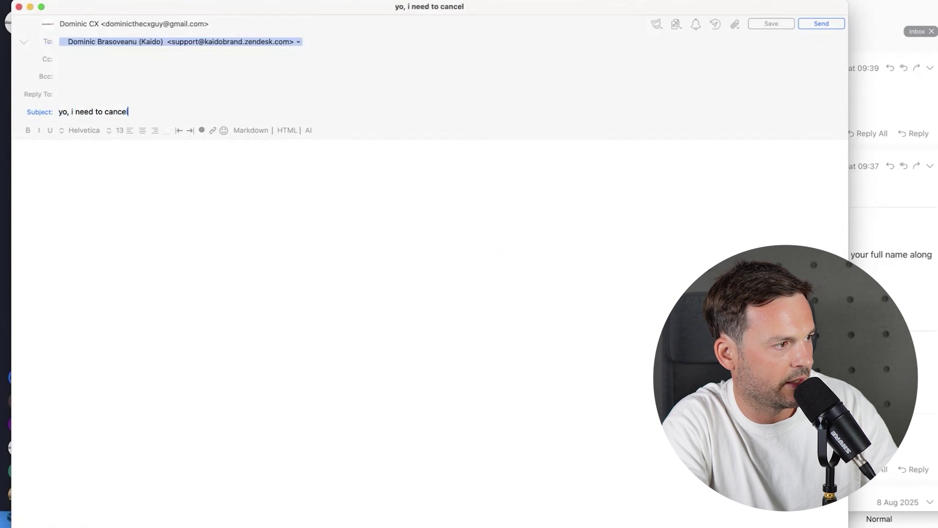
# - Finish the subject 'yo, i need to cancel my credit card on the double!' and start the body
pyautogui.write('muy  credit card')
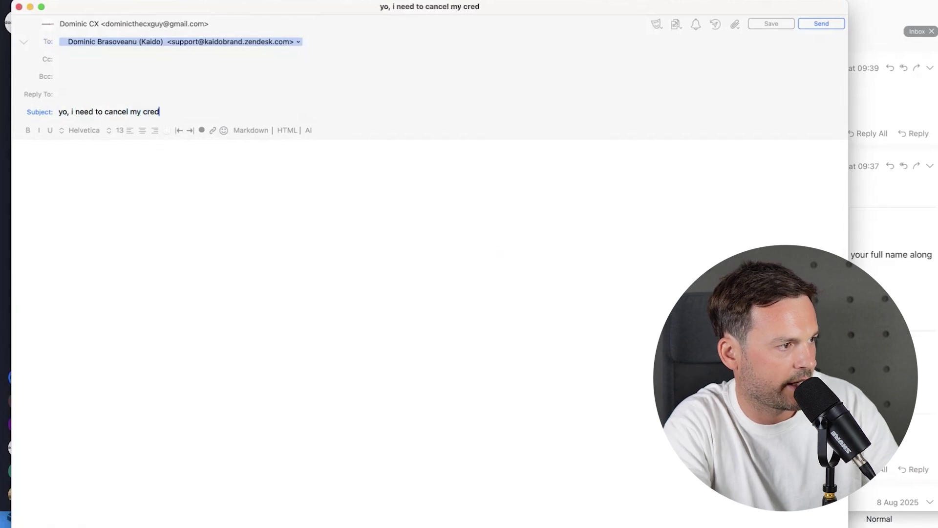
pyautogui.press('BackSpace')
pyautogui.press('BackSpace')
pyautogui.write('rd on the double!')
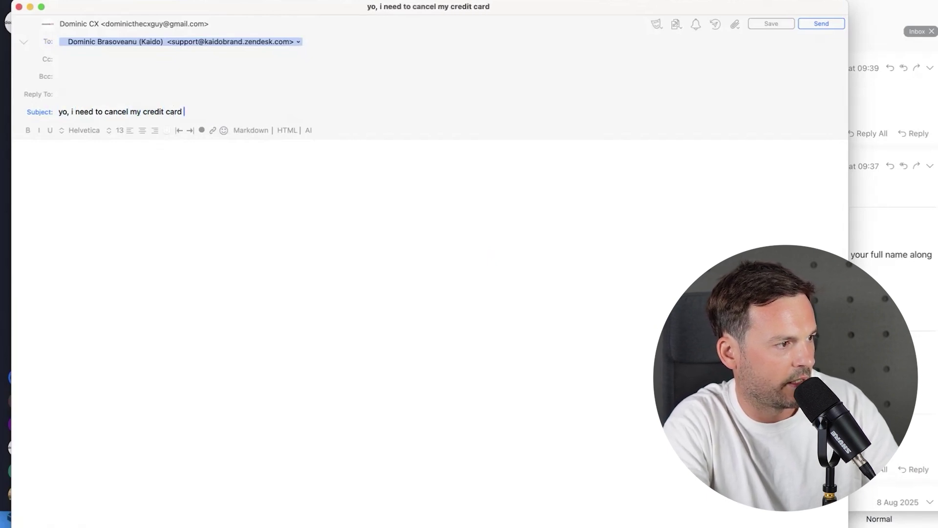
pyautogui.press('Tab')
pyautogui.write('Wga')
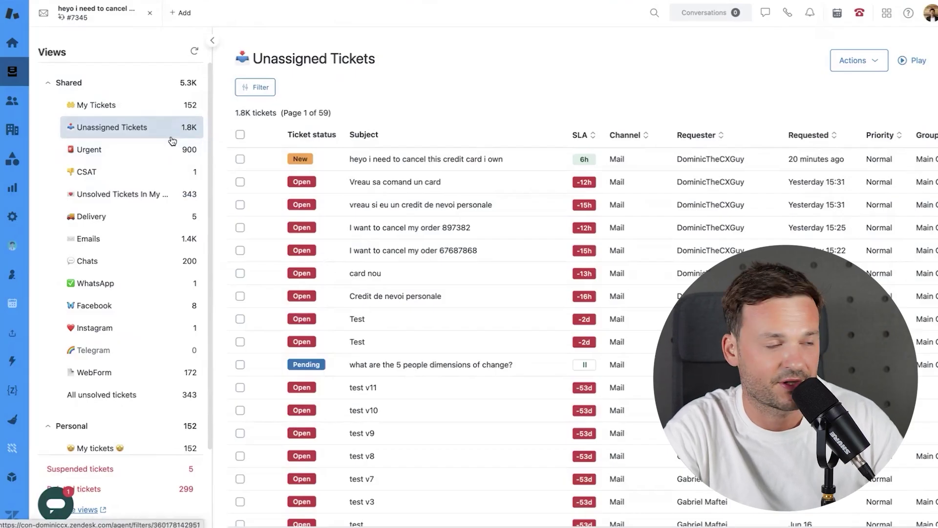
# - Open ticket #7346 and review the Auto assist suggested reply
pyautogui.moveTo(500, 168)
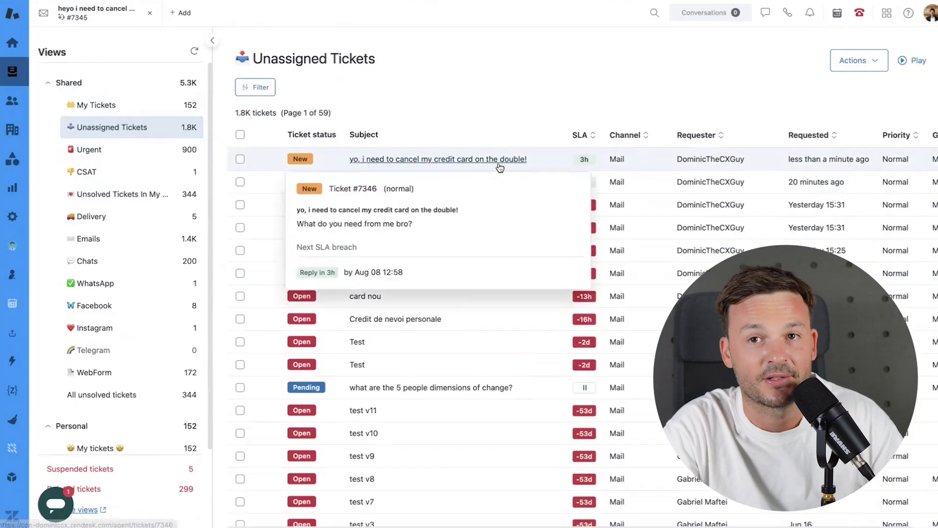
pyautogui.click(537, 159)
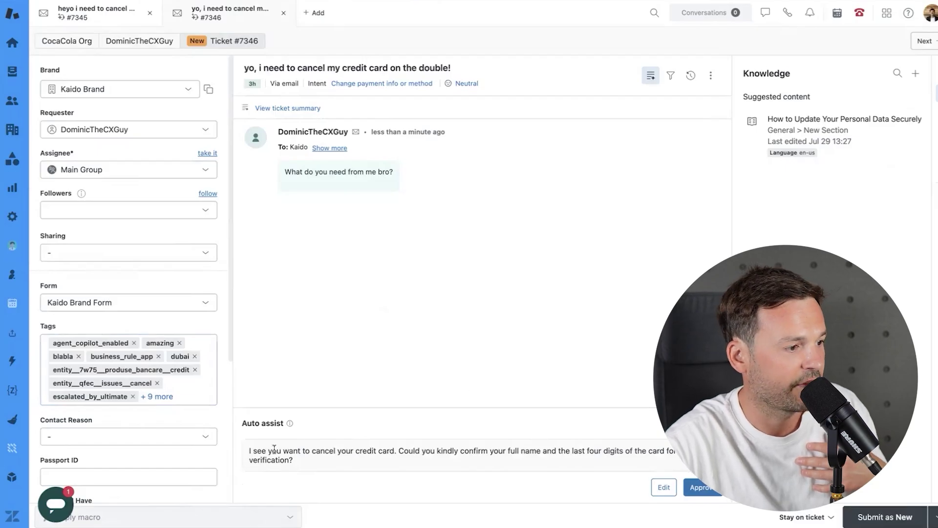
pyautogui.moveTo(277, 450); pyautogui.dragTo(674, 450)
pyautogui.click(693, 450)
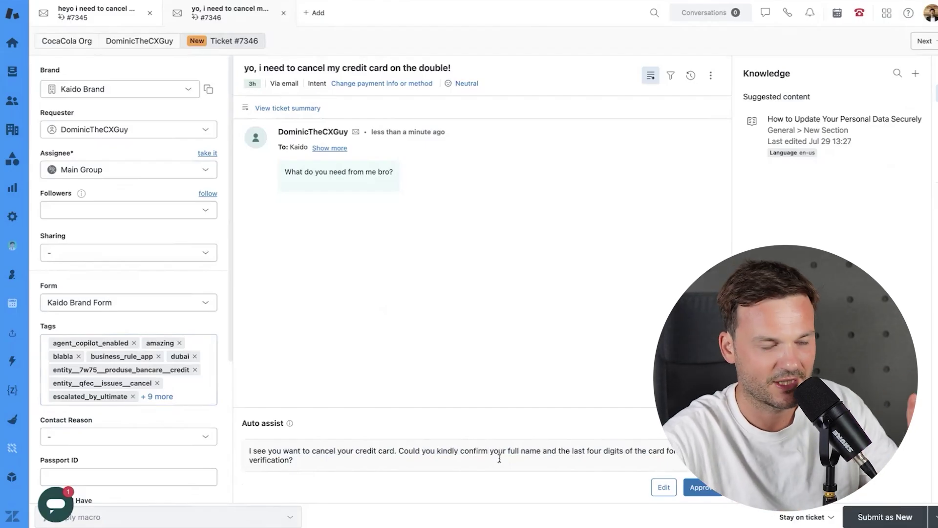
# - Approve the reply requesting full name and last four digits, then open support's newest email in Airmail
pyautogui.click(697, 489)
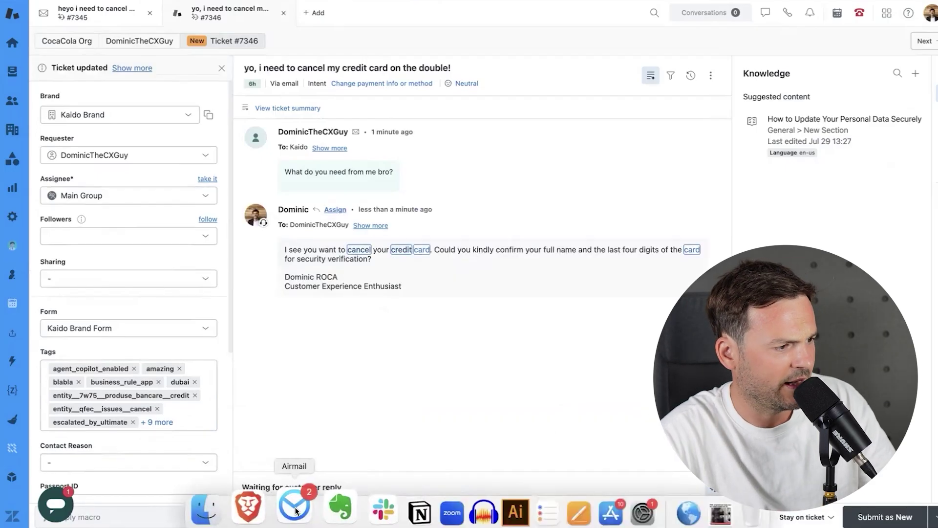
pyautogui.click(297, 504)
pyautogui.click(278, 37)
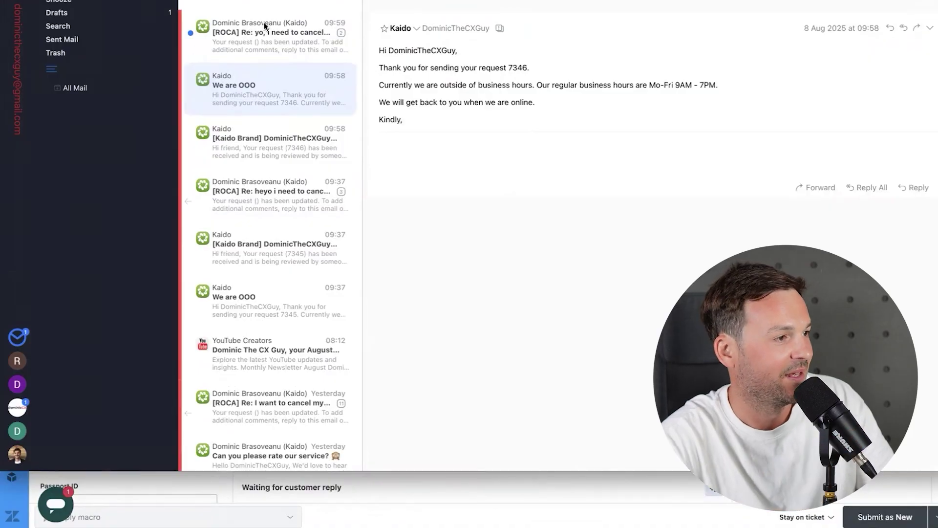
# - Open support's reply asking for the customer's full name and the card's last four digits
pyautogui.click(264, 26)
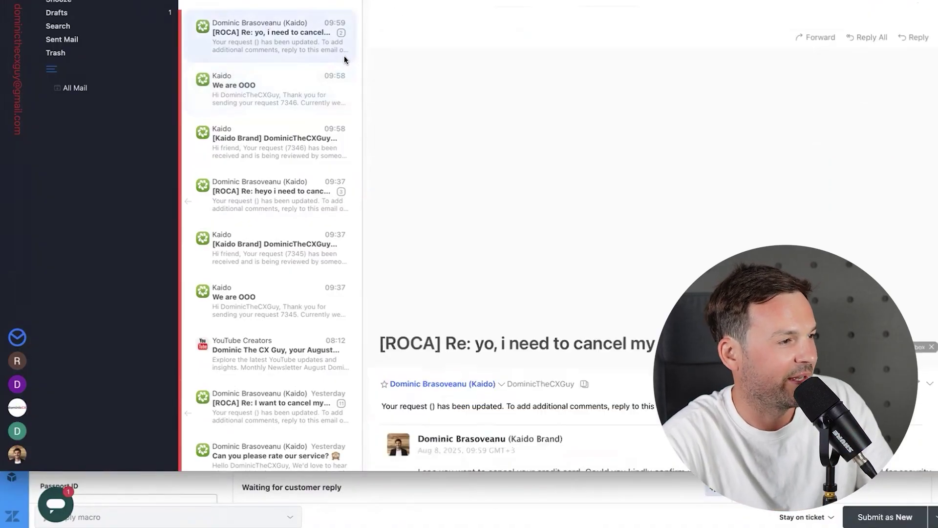
pyautogui.moveTo(464, 117); pyautogui.dragTo(791, 120)
pyautogui.moveTo(719, 117); pyautogui.dragTo(822, 118)
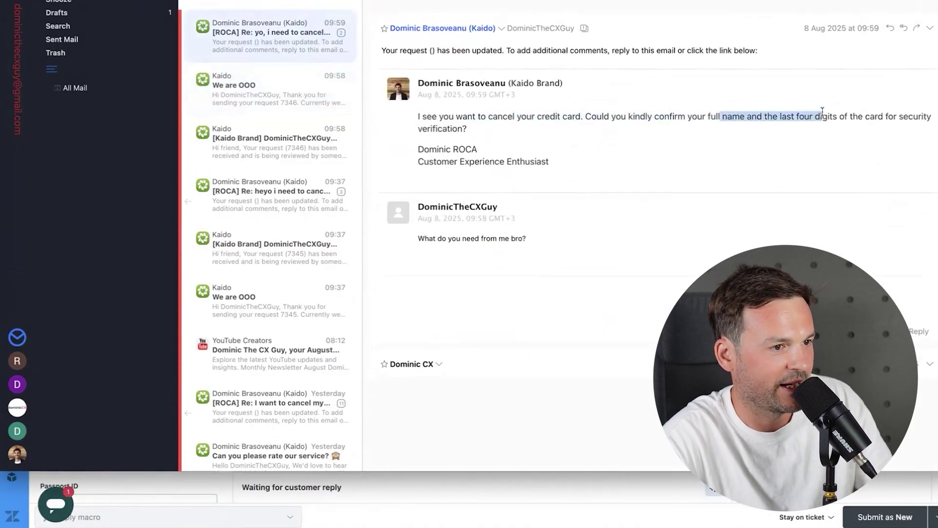
pyautogui.click(805, 114)
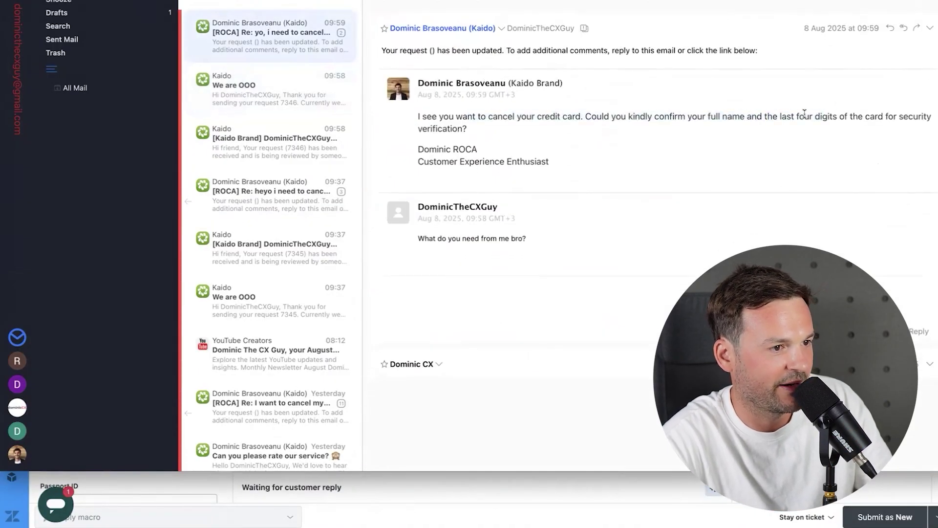
# - Reply with the customer's full name and the card's last four digits
pyautogui.click(895, 27)
pyautogui.write('My')
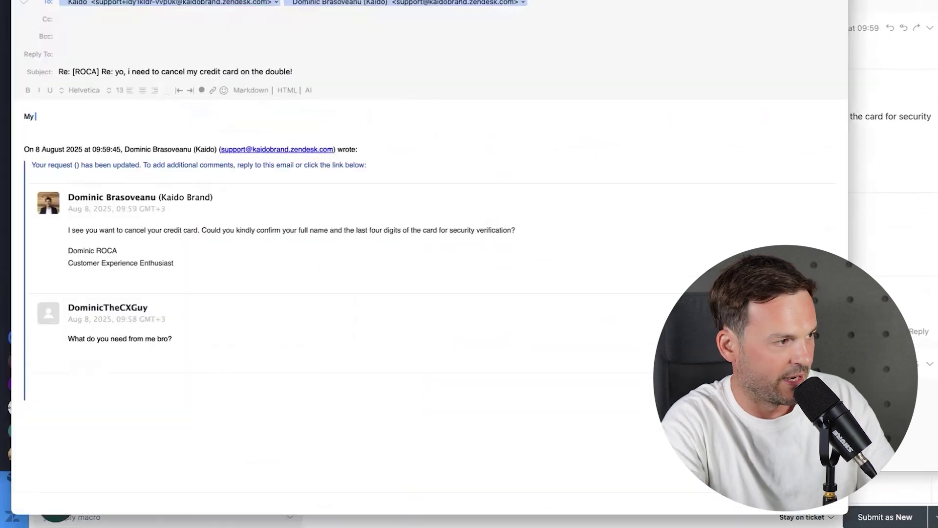
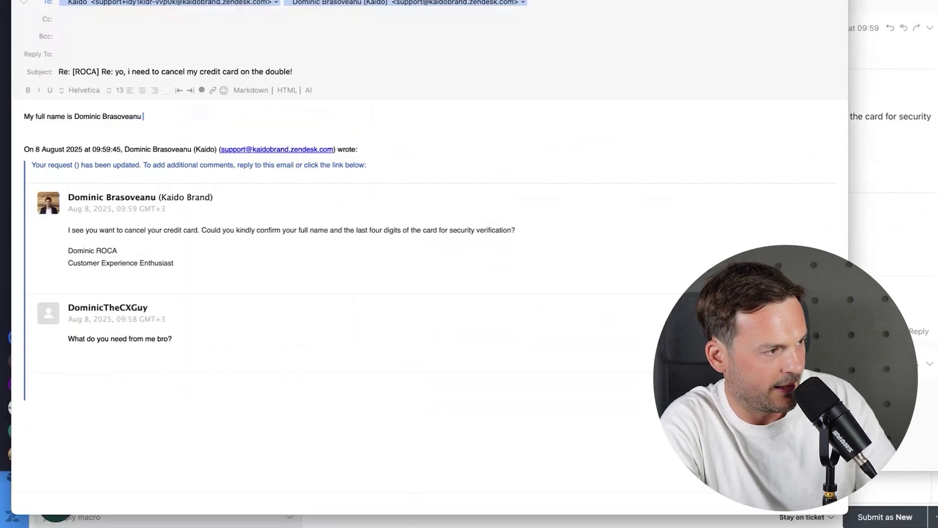
pyautogui.write('and my 4 ')
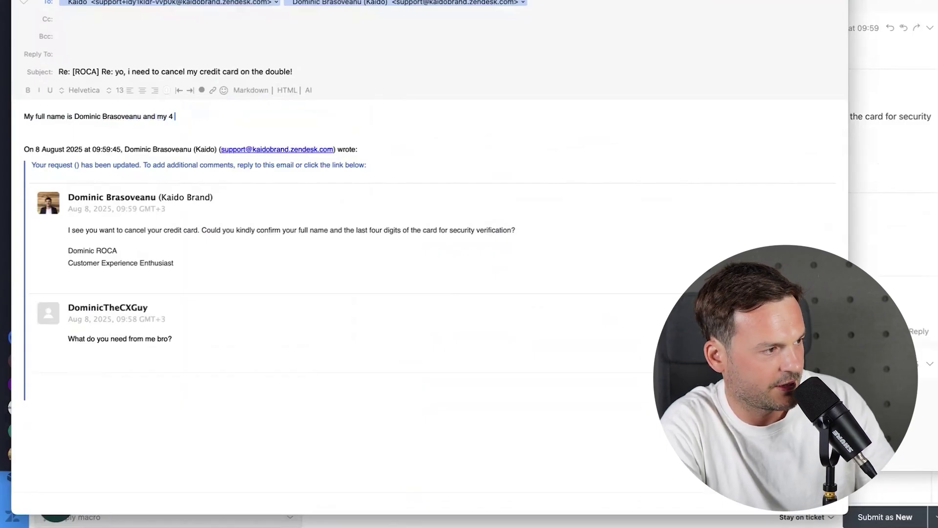
pyautogui.write('digits are ')
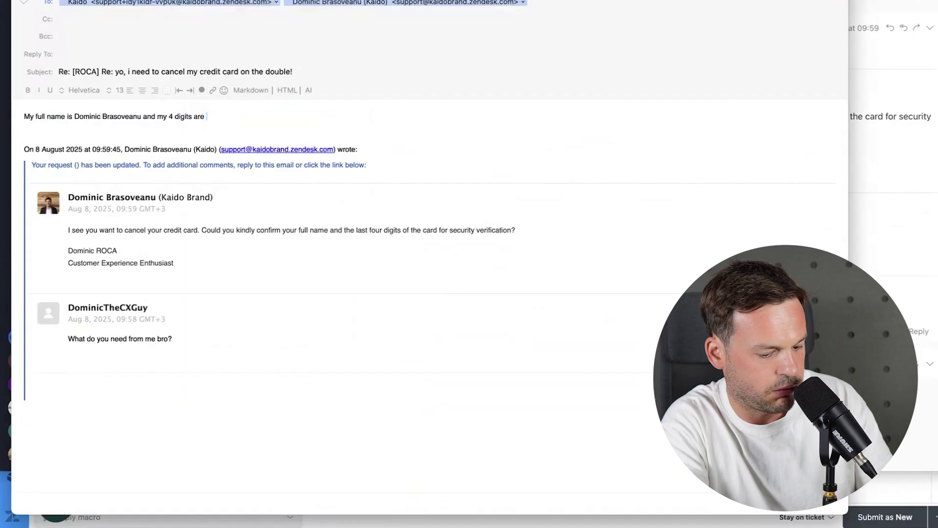
pyautogui.write('7834')
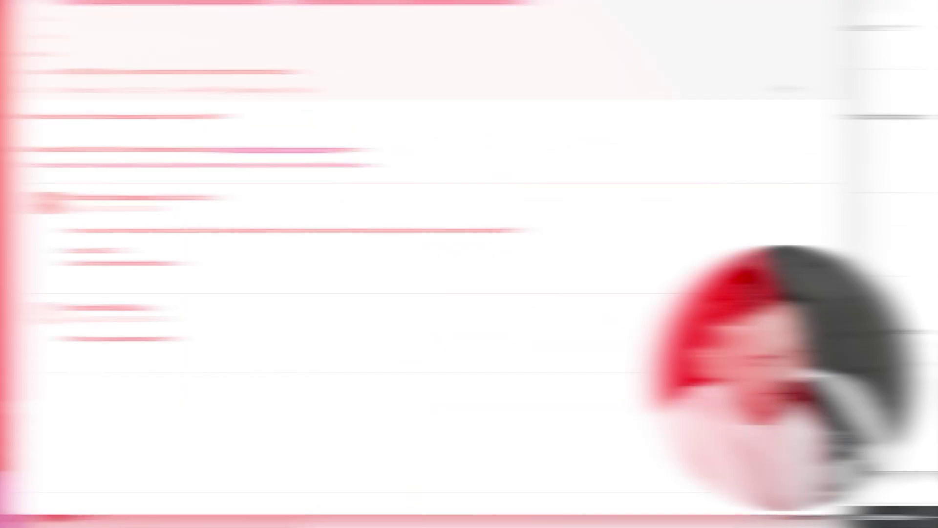
pyautogui.moveTo(289, 352); pyautogui.dragTo(492, 352)
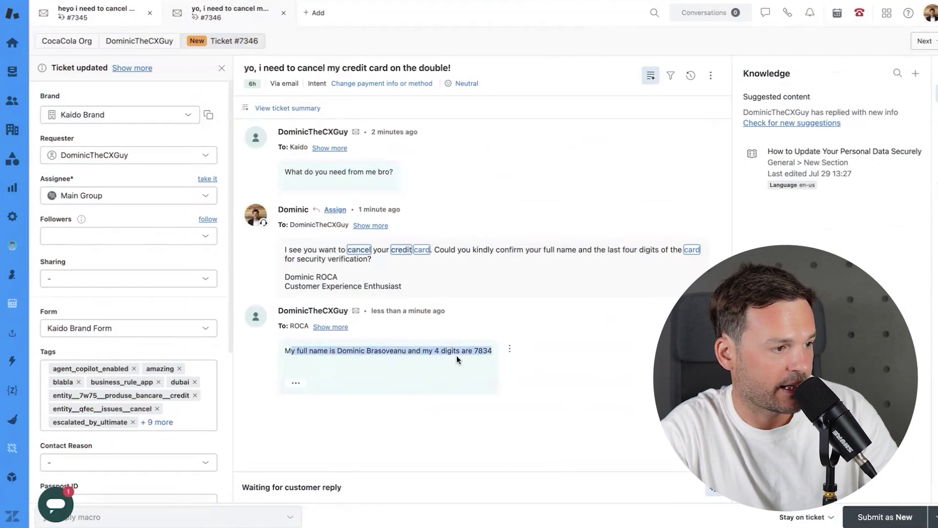
# - Preview the four card-cancellation procedure steps in the Auto assist instructions
pyautogui.click(476, 350)
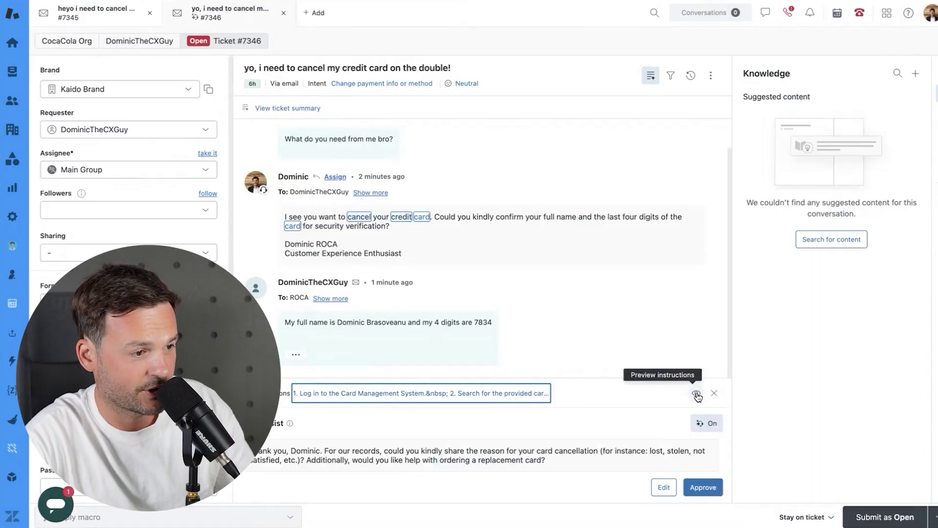
pyautogui.click(696, 394)
pyautogui.moveTo(496, 291); pyautogui.dragTo(593, 358)
pyautogui.click(595, 362)
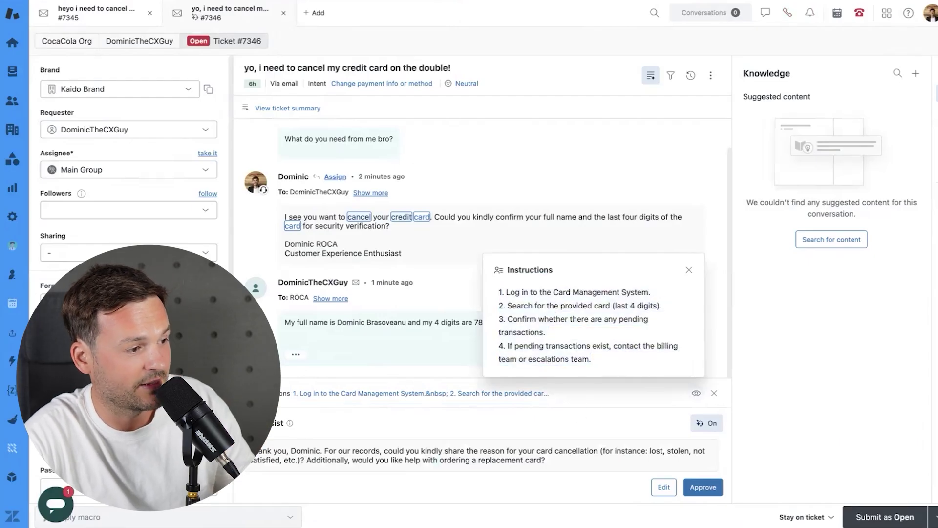
# - Approve the suggested reply asking why the card is being cancelled
pyautogui.click(491, 454)
pyautogui.moveTo(429, 453); pyautogui.dragTo(513, 451)
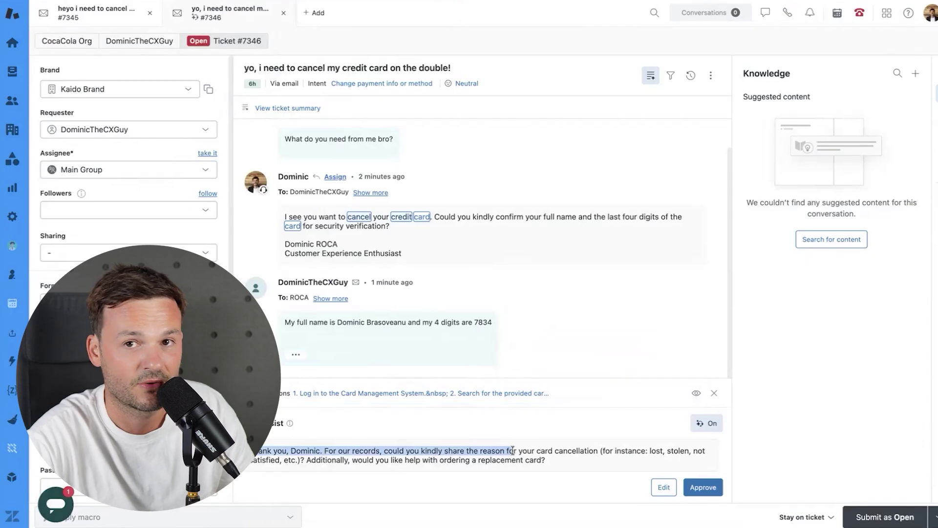
pyautogui.click(701, 489)
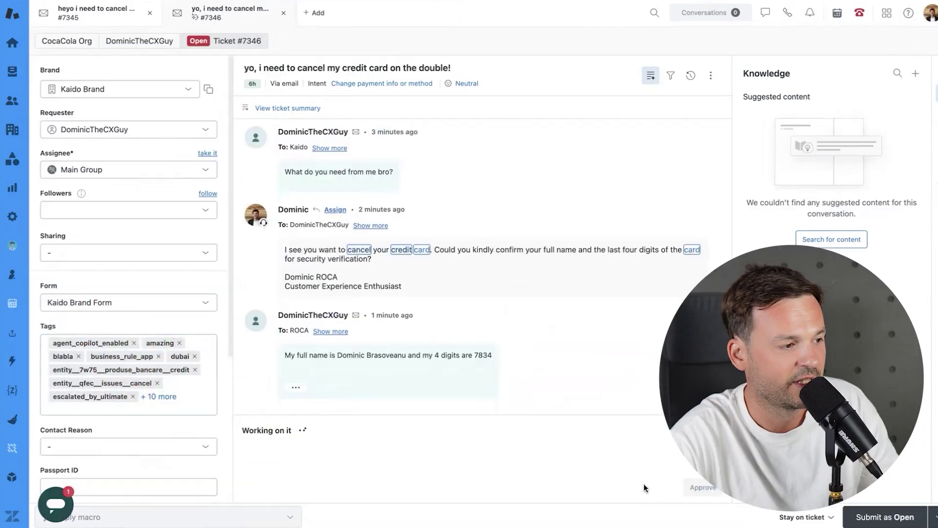